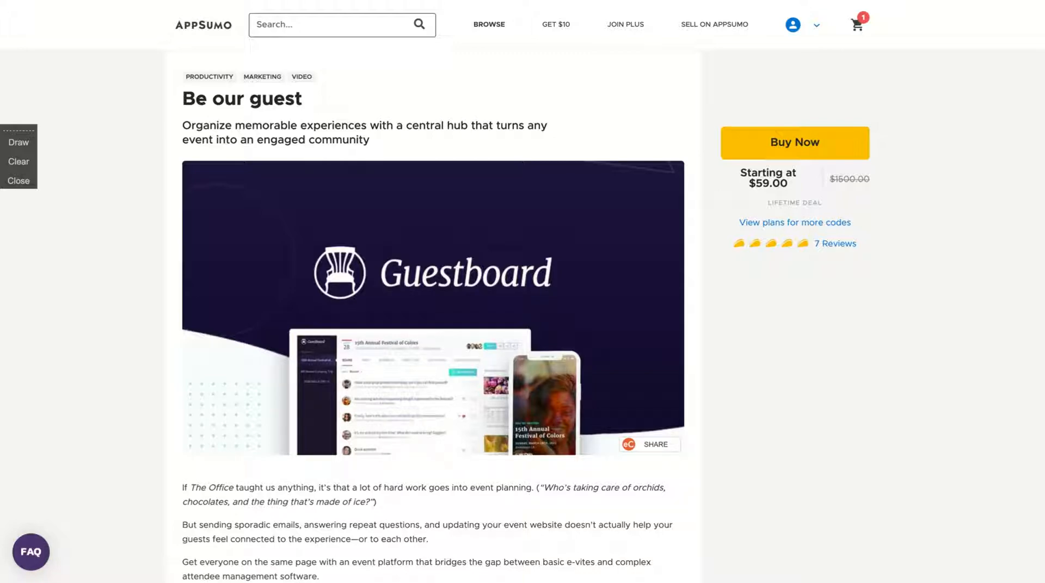
# Scroll the AppSumo deal page to the Single ($59), Double ($118) and Multiple ($177) plan cards
pyautogui.scroll(-5, 168, 308)
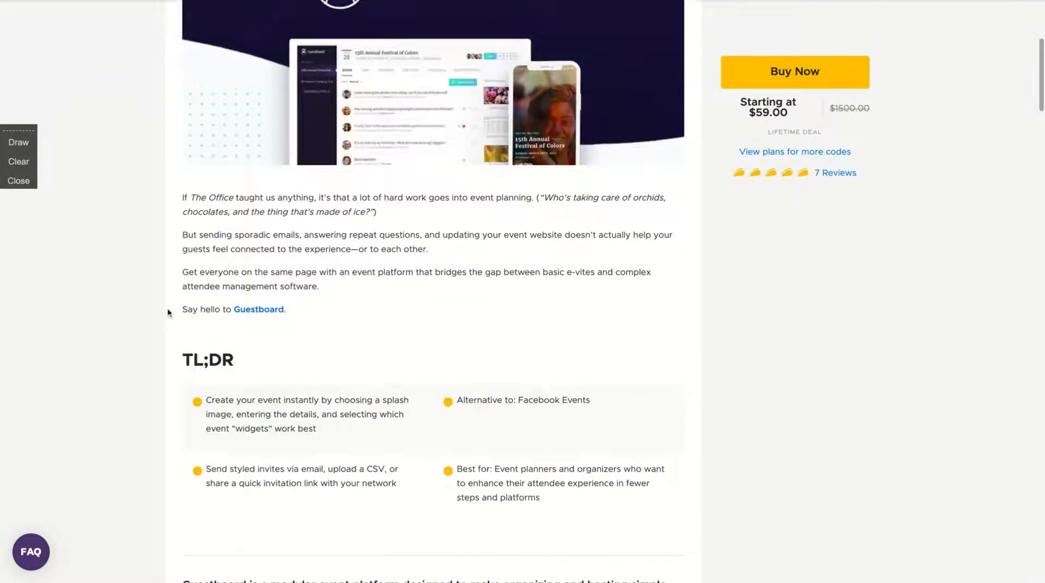
pyautogui.scroll(3, 167, 308)
pyautogui.scroll(-16, 168, 308)
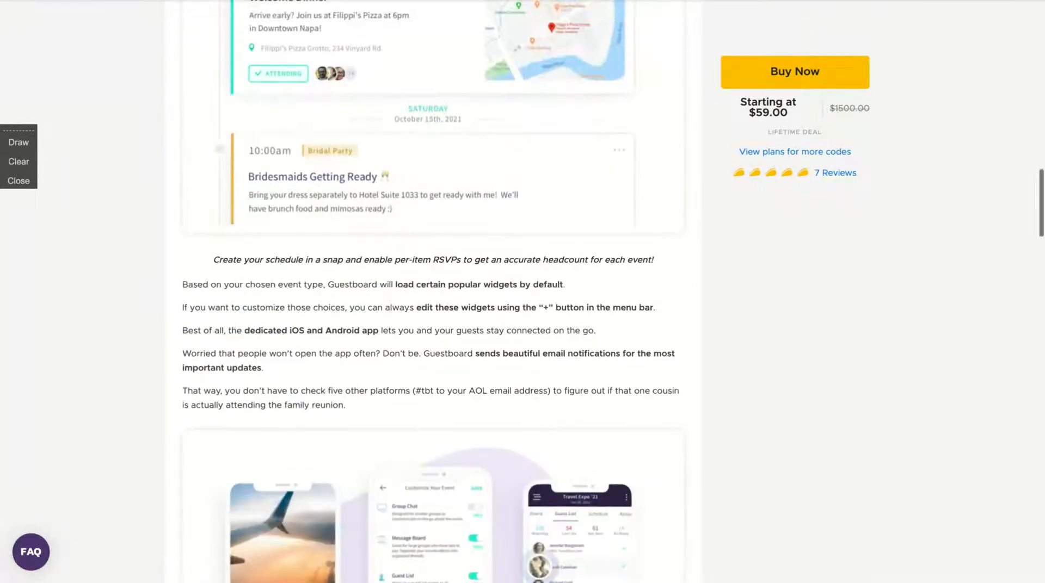
pyautogui.scroll(4, 167, 308)
pyautogui.scroll(-20, 168, 308)
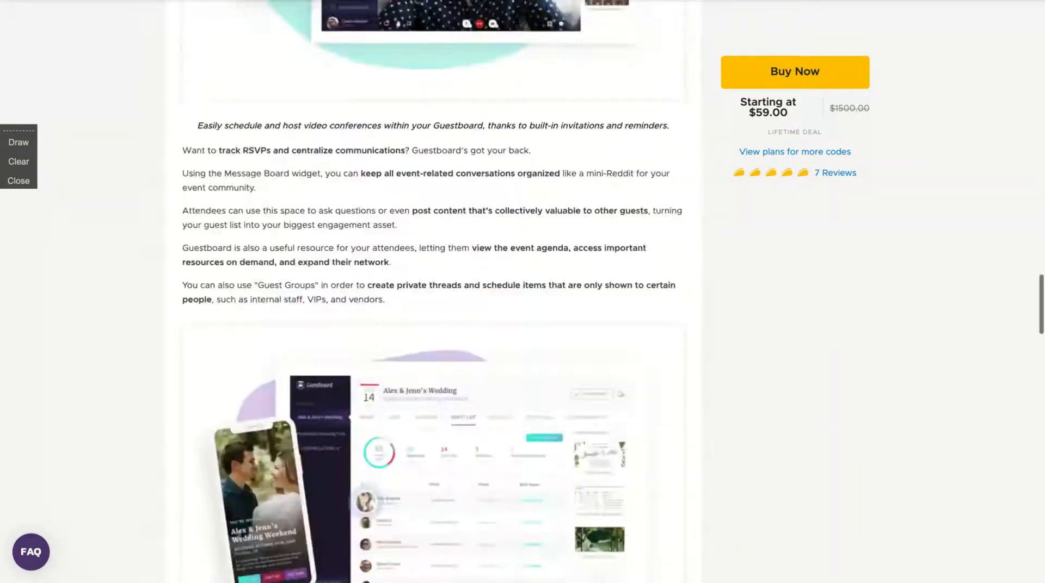
pyautogui.scroll(-15, 168, 308)
pyautogui.scroll(-2, 168, 308)
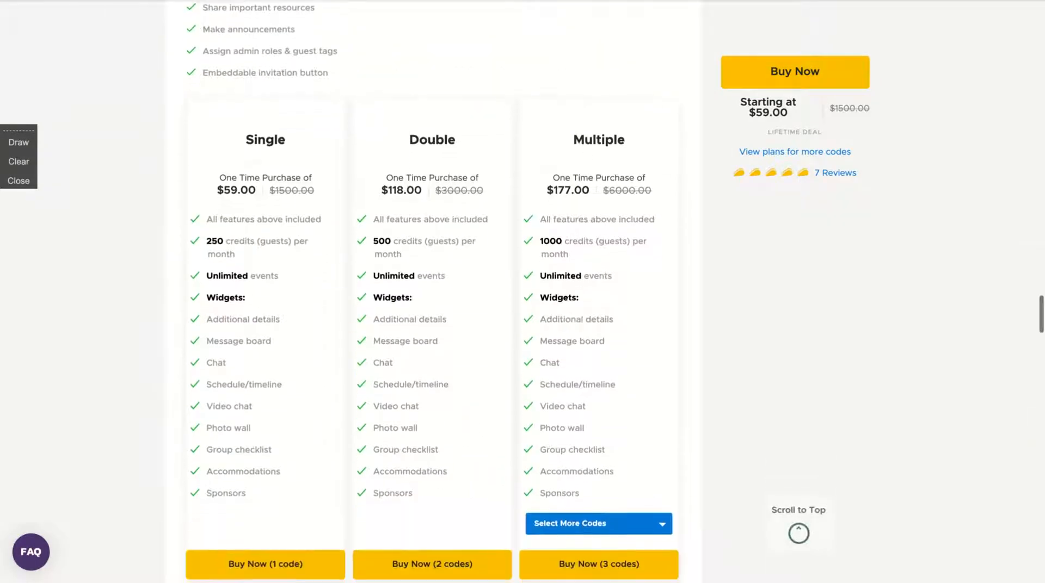
pyautogui.scroll(1, 167, 308)
pyautogui.scroll(4, 168, 308)
pyautogui.scroll(4, 168, 308)
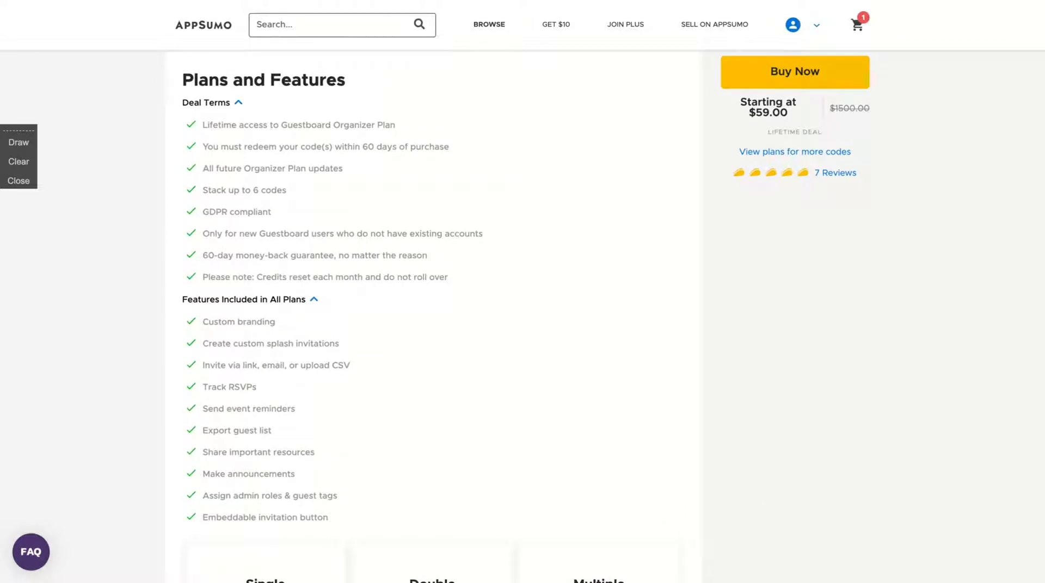
pyautogui.scroll(-2, 167, 308)
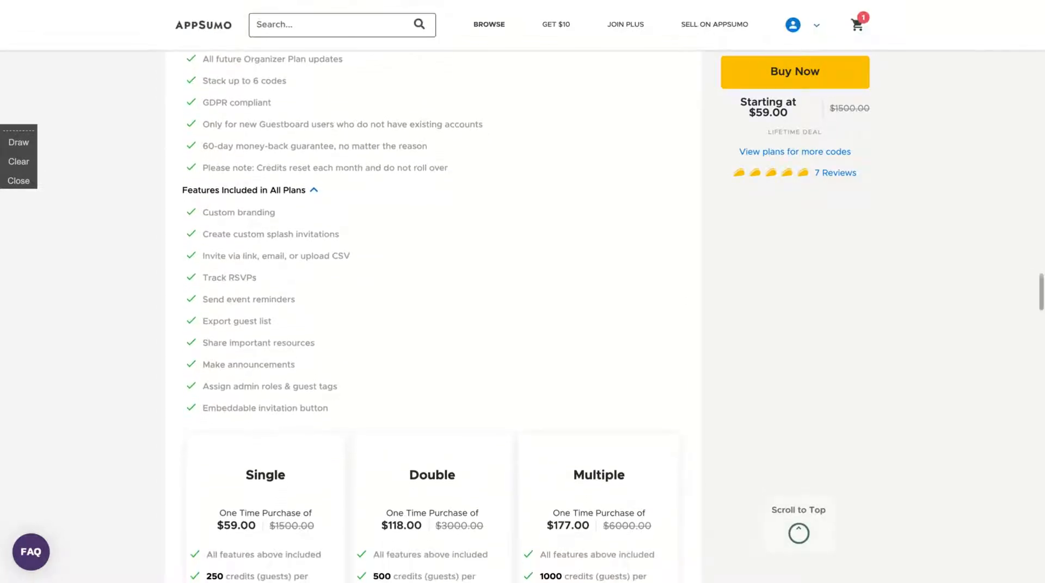
pyautogui.scroll(-2, 237, 130)
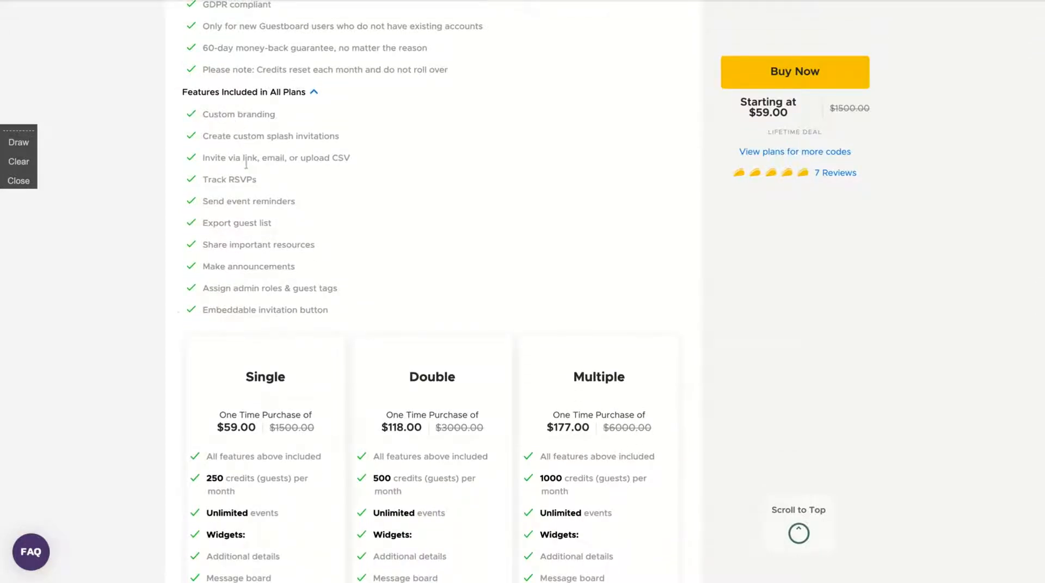
pyautogui.scroll(-5, 177, 316)
pyautogui.scroll(1, 178, 316)
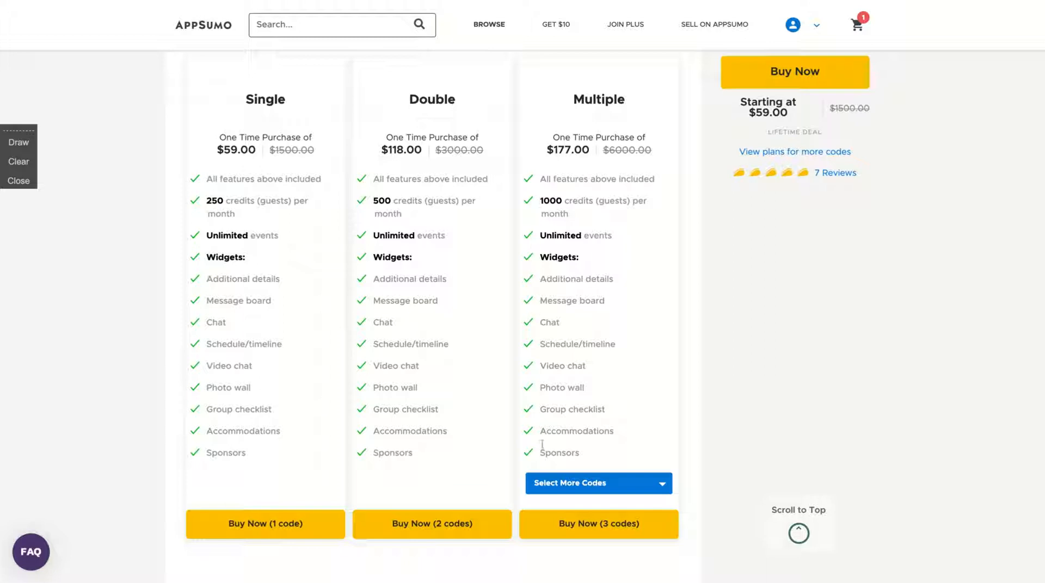
# Set the Multiple plan to 6 codes: $354.00 with 8000 guest credits per month
pyautogui.click(549, 482)
pyautogui.scroll(-1, 547, 440)
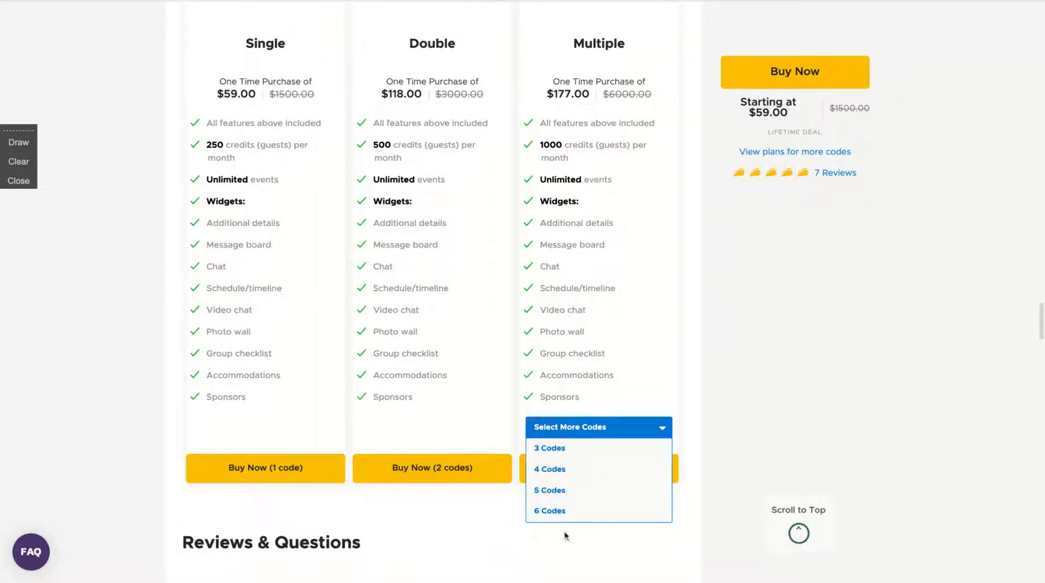
pyautogui.click(563, 513)
pyautogui.scroll(1, 509, 271)
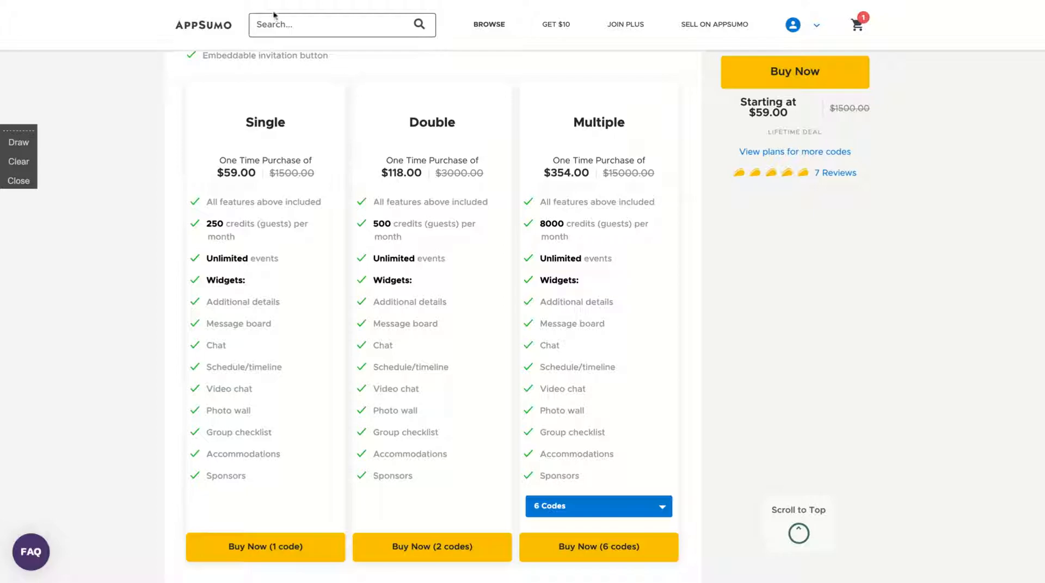
pyautogui.scroll(10, 270, 282)
pyautogui.scroll(10, 270, 282)
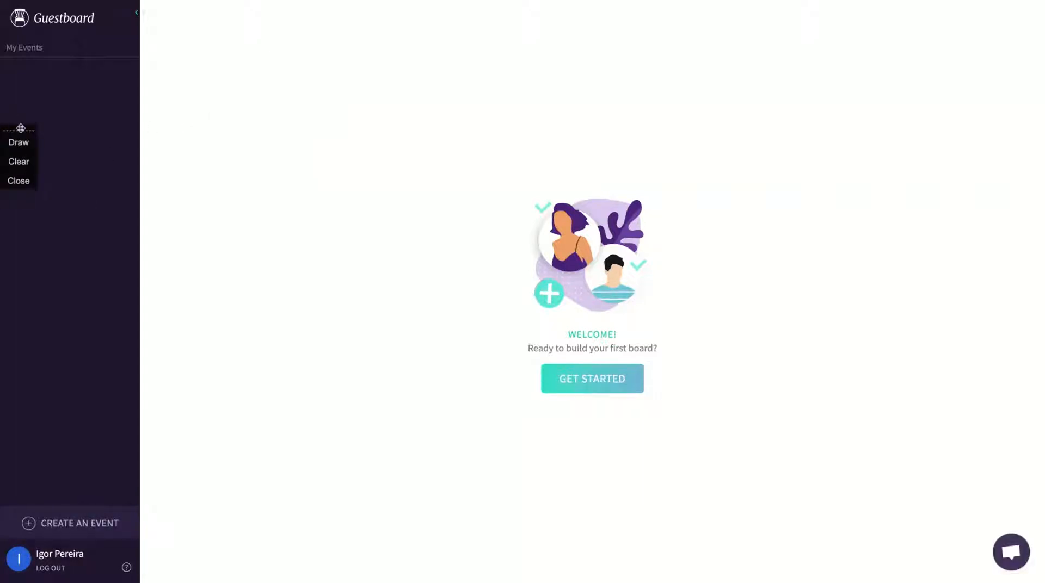
# Create a new event with Festival as its type and advance to the photo step
pyautogui.moveTo(18, 126)
pyautogui.mouseDown()
pyautogui.moveTo(3, 97)
pyautogui.moveTo(28, 93)
pyautogui.mouseUp()
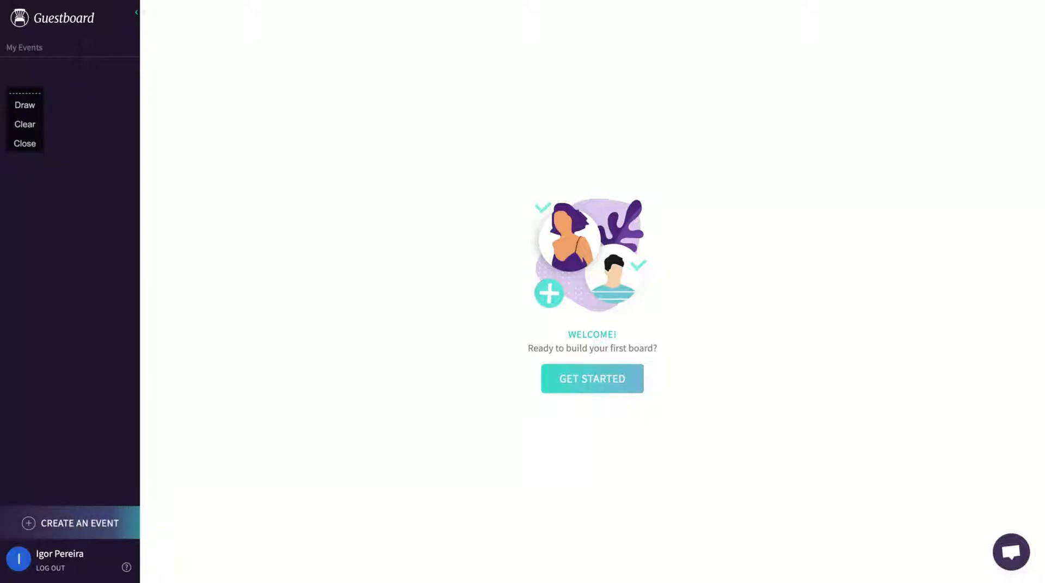
pyautogui.click(23, 519)
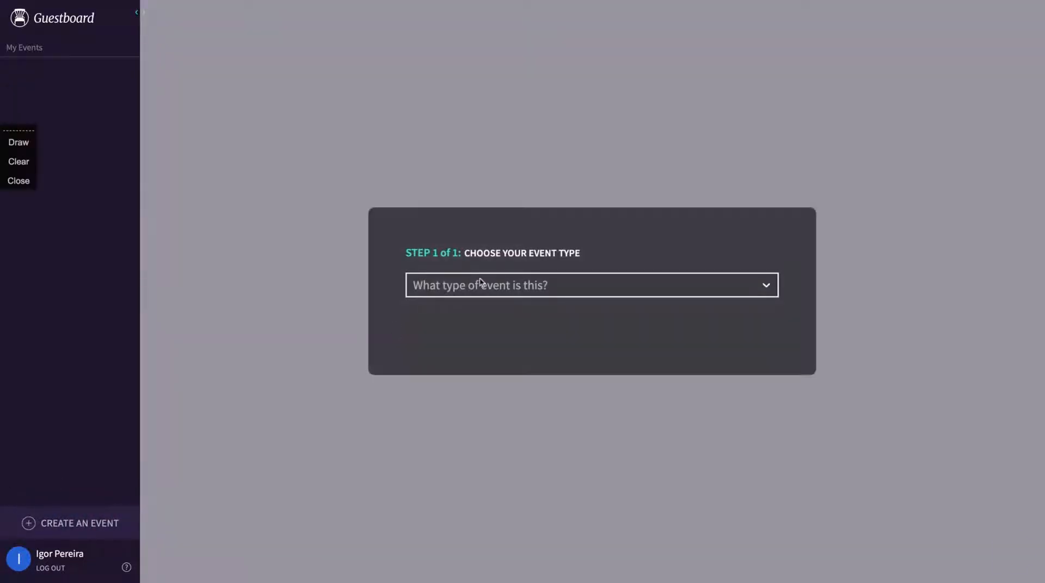
pyautogui.click(480, 282)
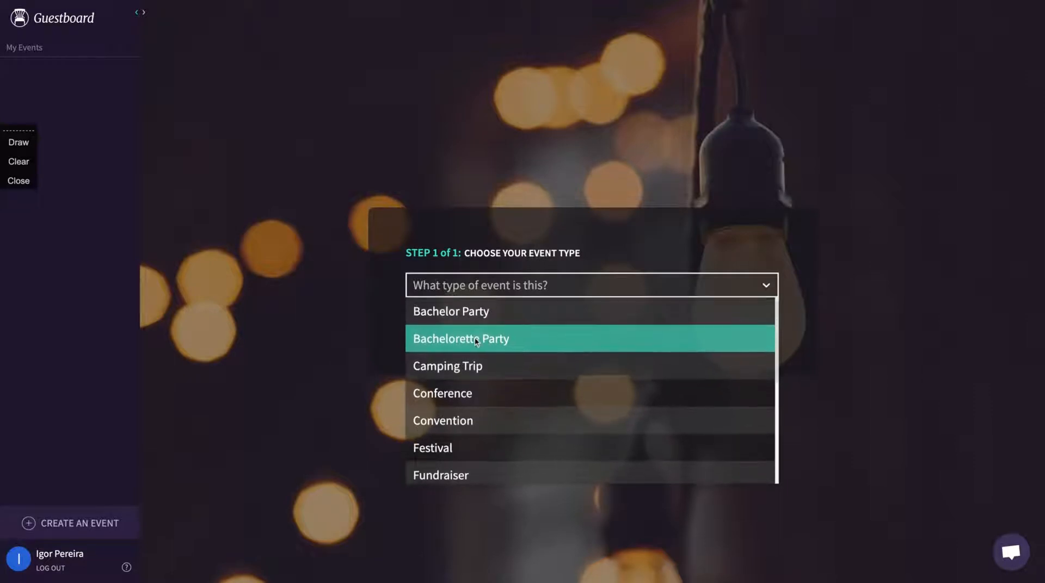
pyautogui.scroll(-3, 473, 396)
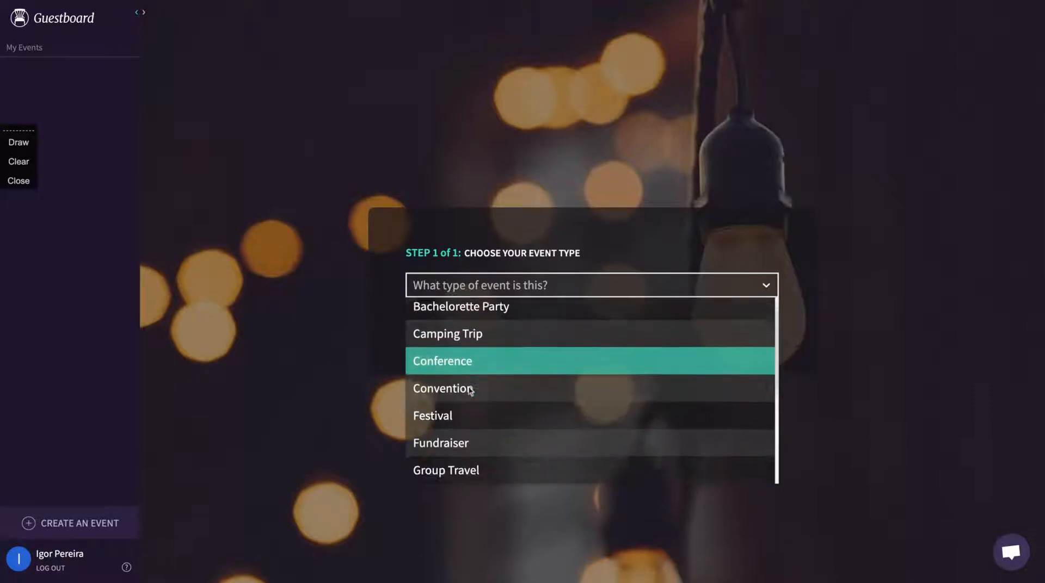
pyautogui.scroll(-4, 477, 419)
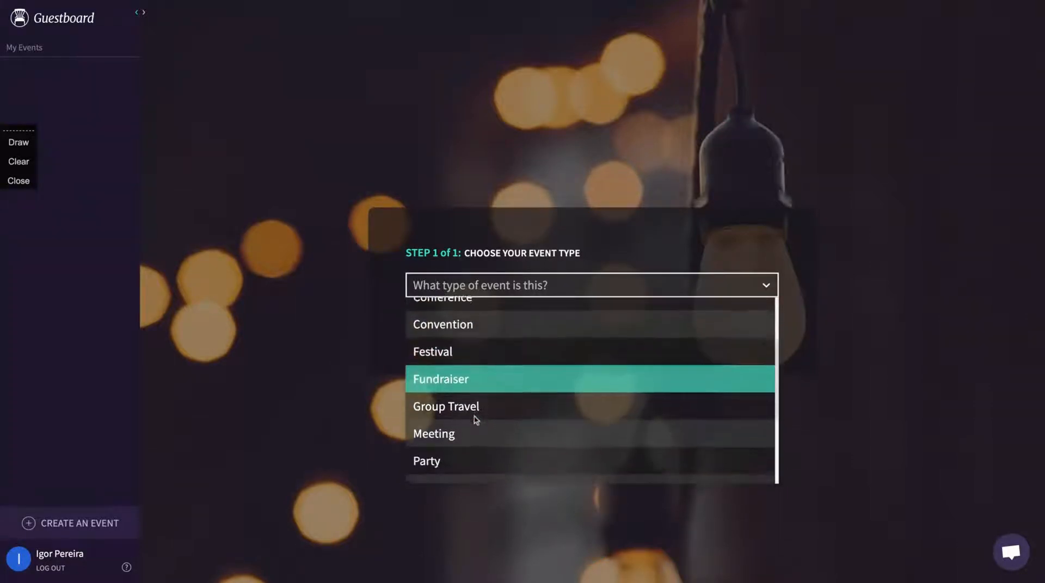
pyautogui.scroll(-2, 476, 419)
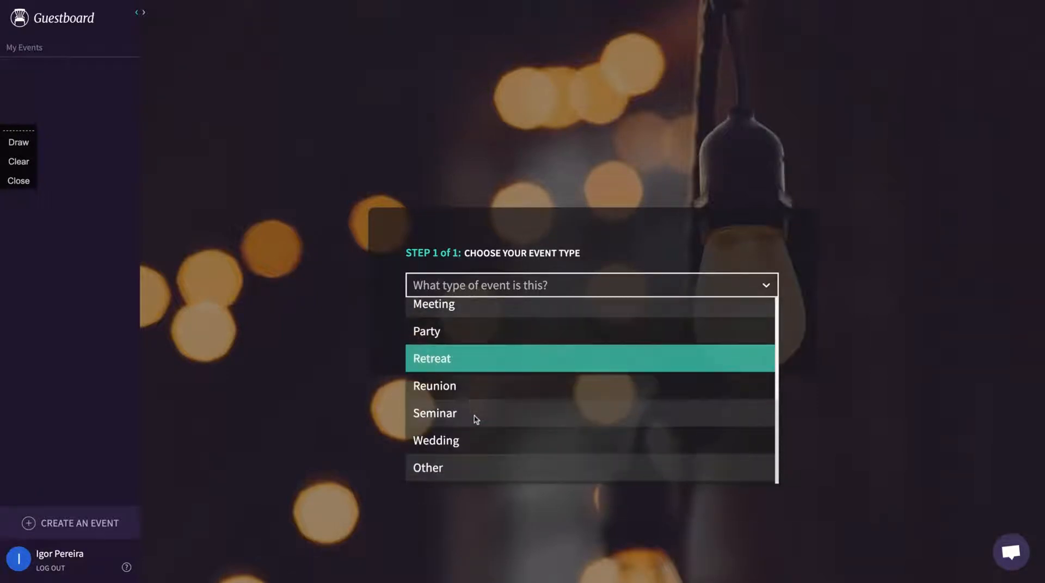
pyautogui.scroll(7, 476, 419)
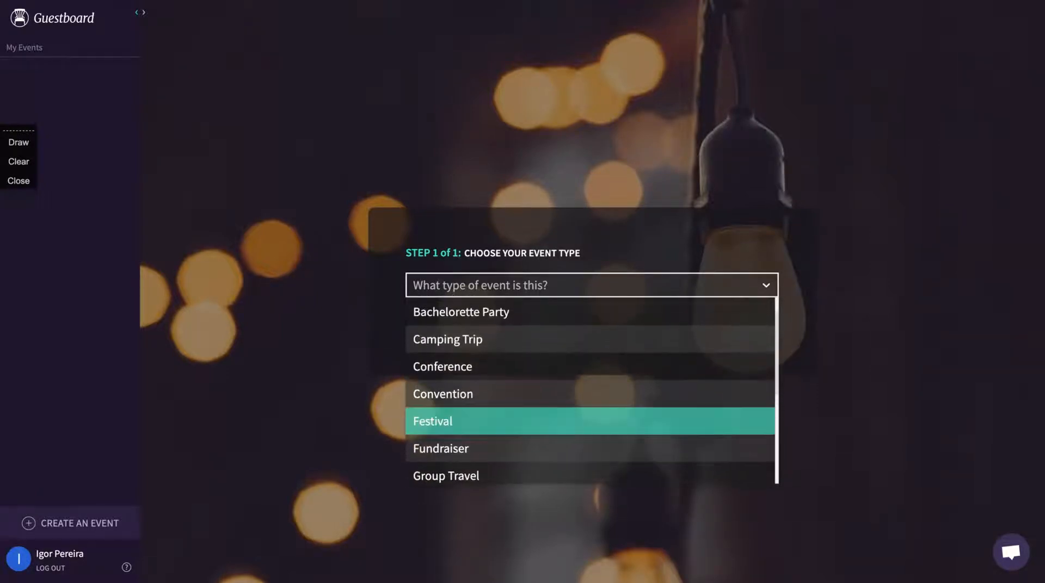
pyautogui.click(476, 420)
pyautogui.click(434, 329)
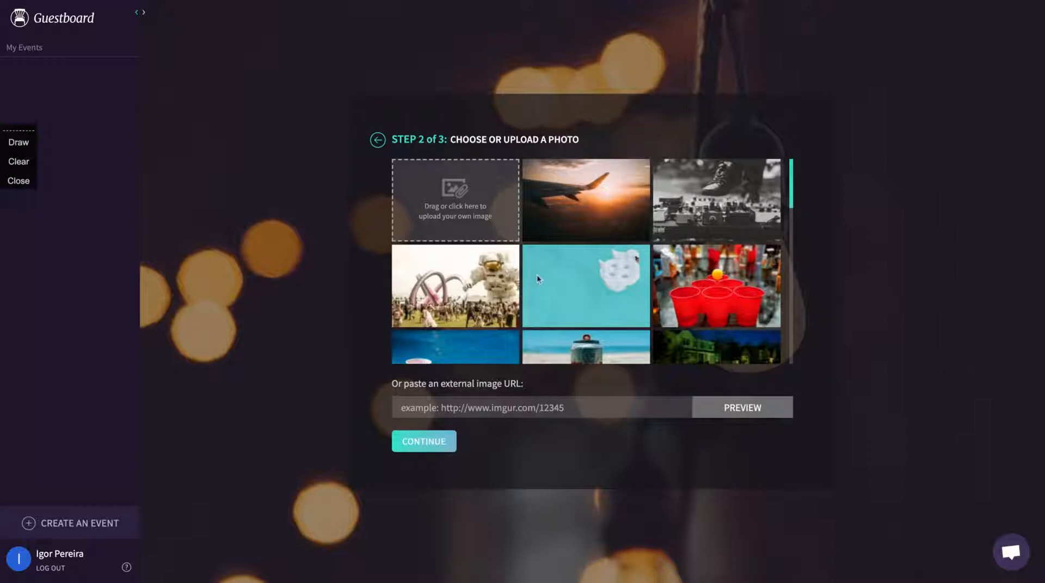
# Use the crowd-under-a-pavilion photo as the event image and advance to the details step
pyautogui.scroll(-10, 552, 281)
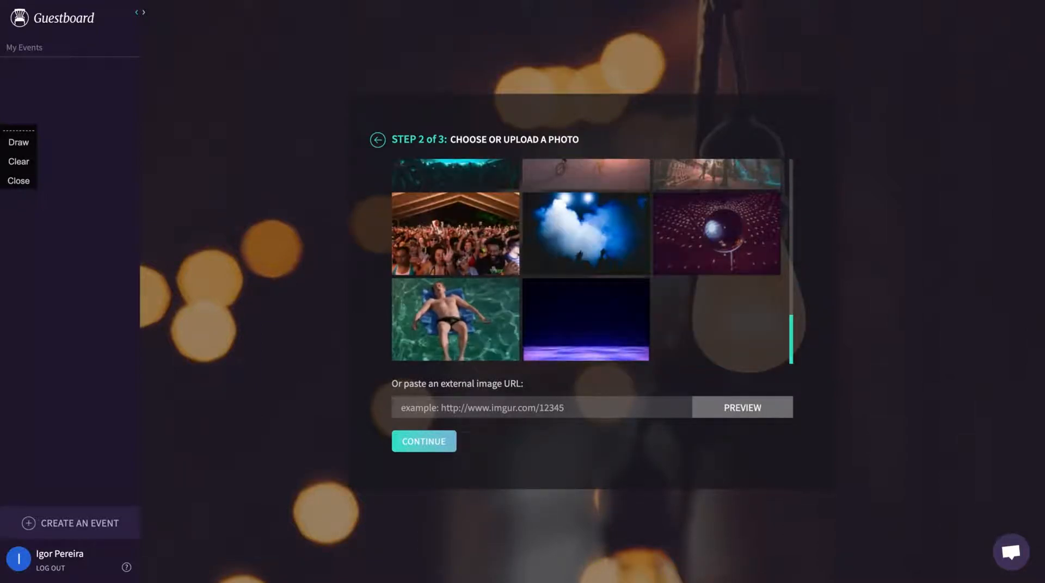
pyautogui.scroll(1, 479, 265)
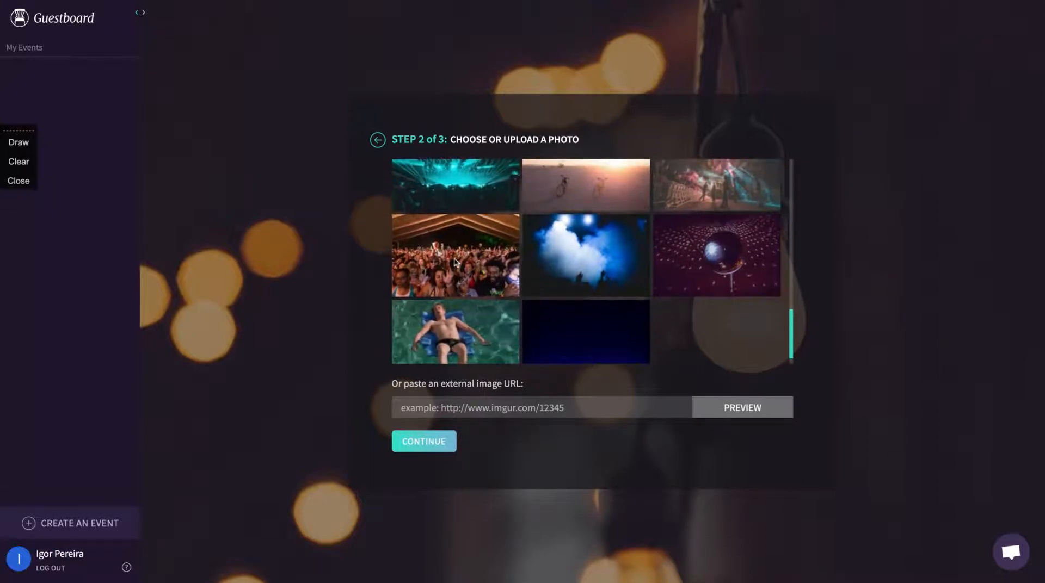
pyautogui.click(479, 265)
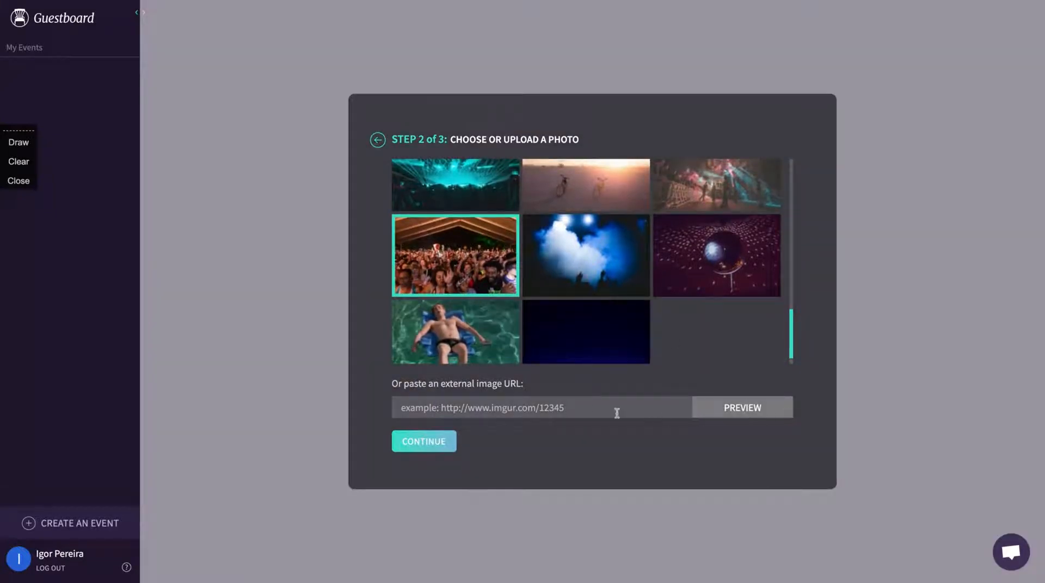
pyautogui.click(413, 441)
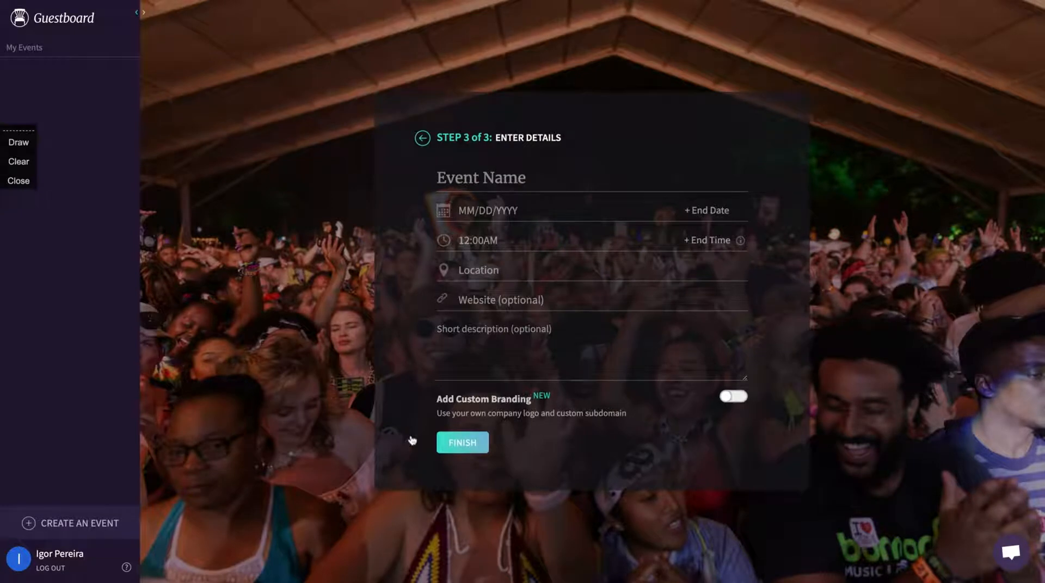
# Set the event dates to Feb 28 – Mar 2, 2021, with a 12:00 AM start and an end time
pyautogui.click(498, 210)
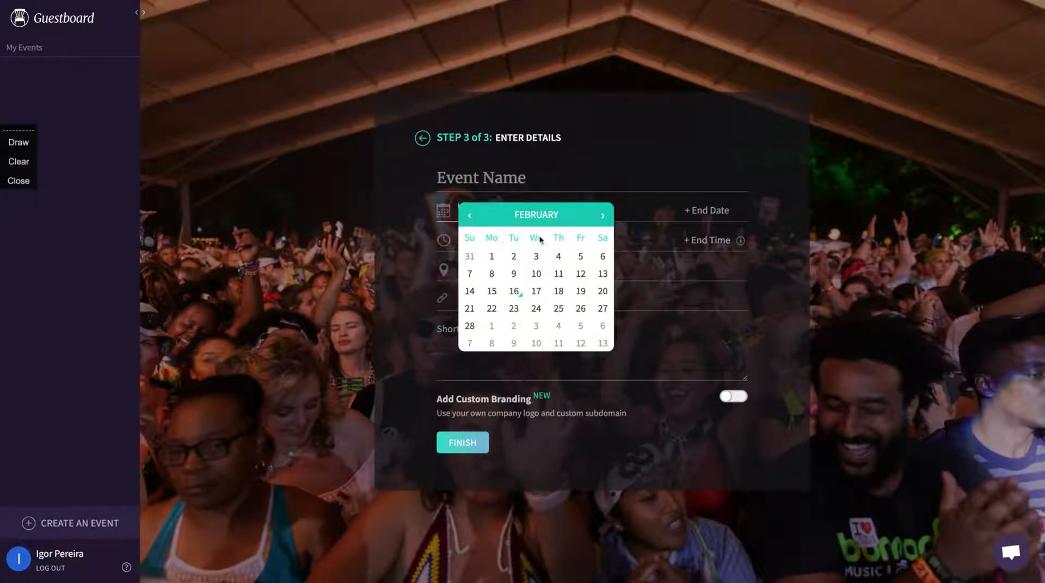
pyautogui.click(470, 326)
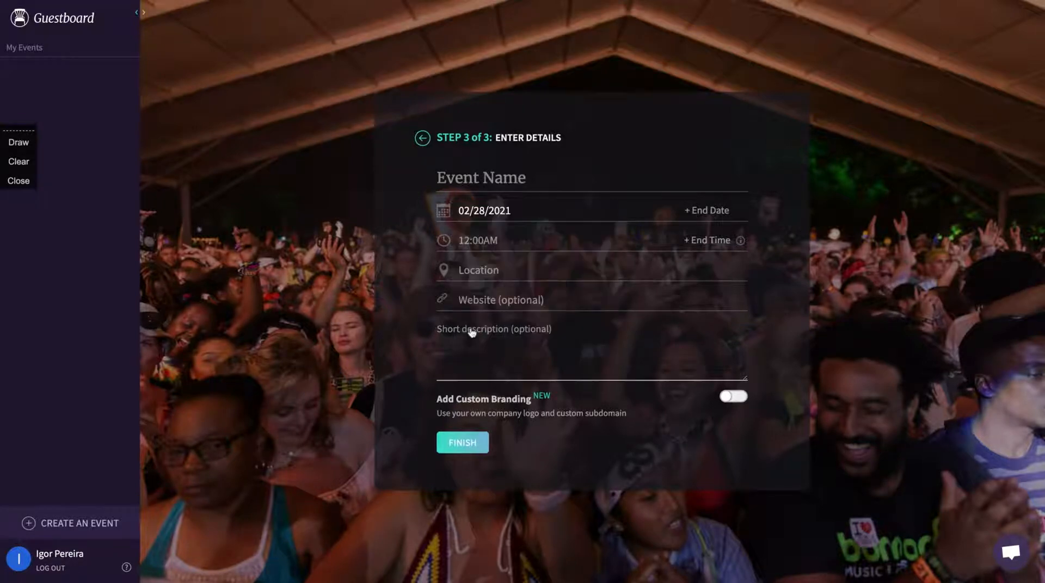
pyautogui.click(689, 212)
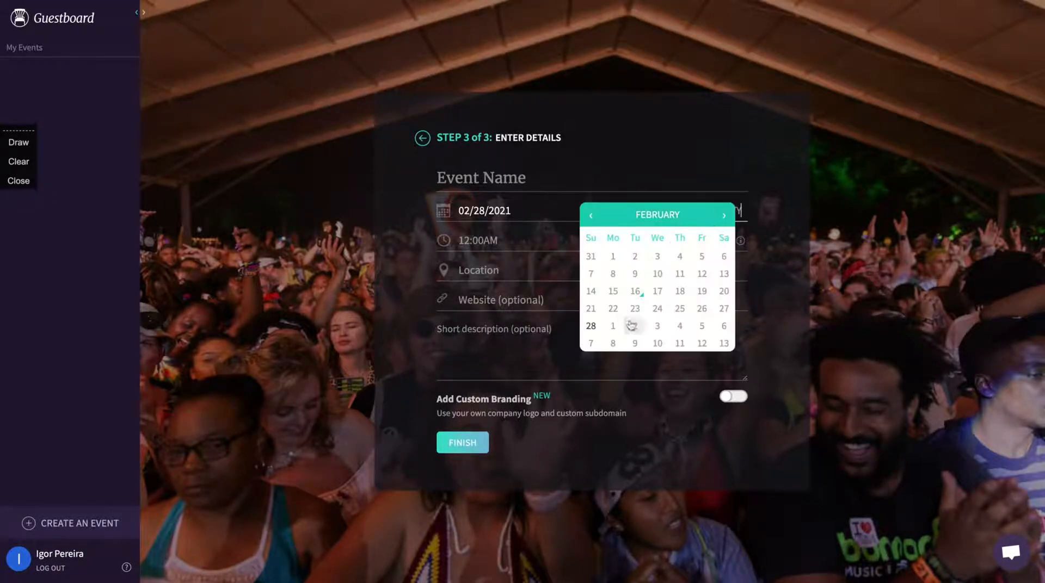
pyautogui.click(633, 326)
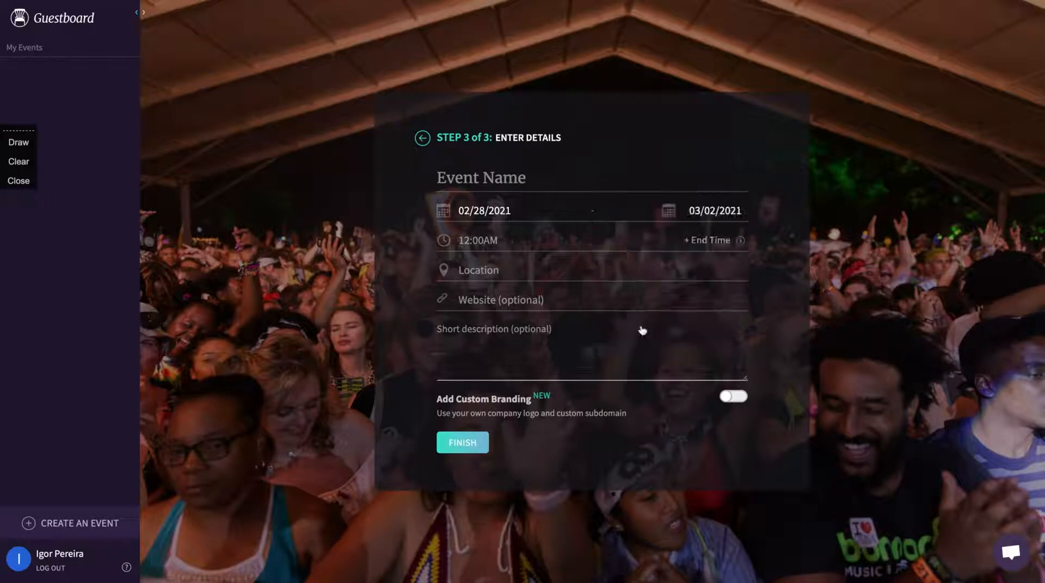
pyautogui.click(497, 240)
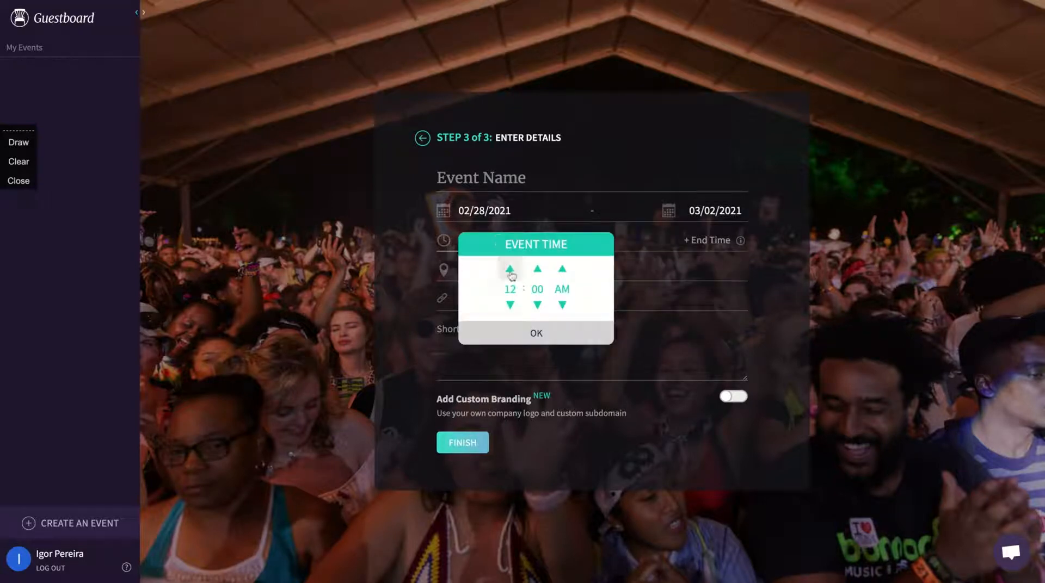
pyautogui.click(530, 331)
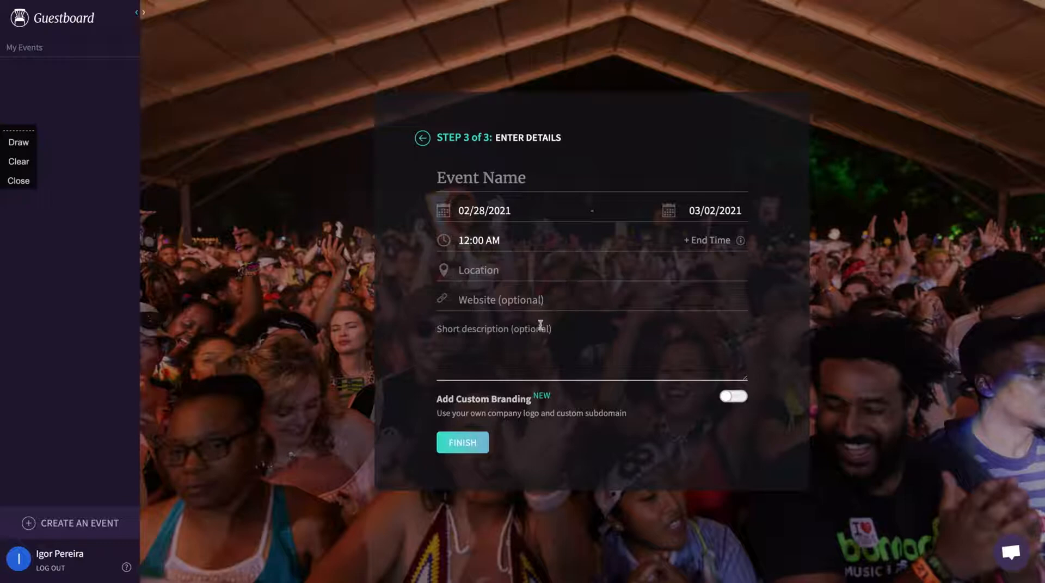
pyautogui.click(709, 242)
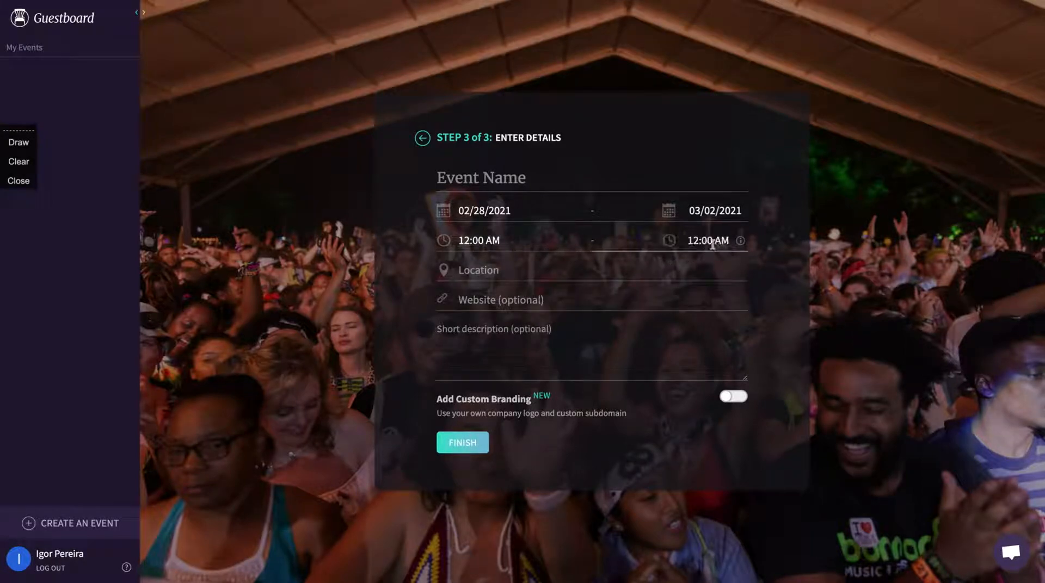
# Set the location to Los Angeles, CA, USA and the website to direitonovo.com
pyautogui.click(497, 273)
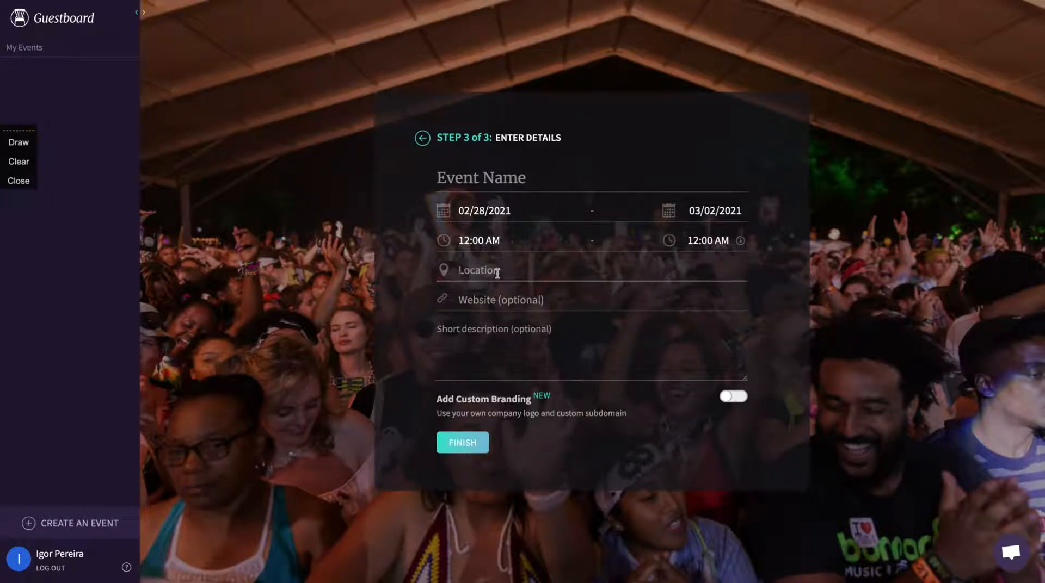
pyautogui.write('Los Angeles')
pyautogui.click(505, 294)
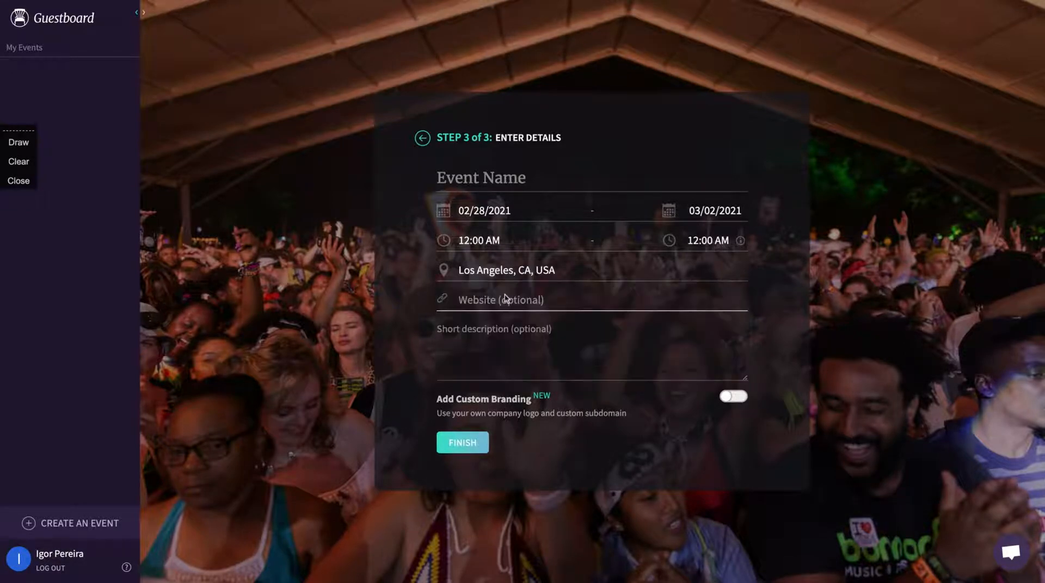
pyautogui.click(507, 301)
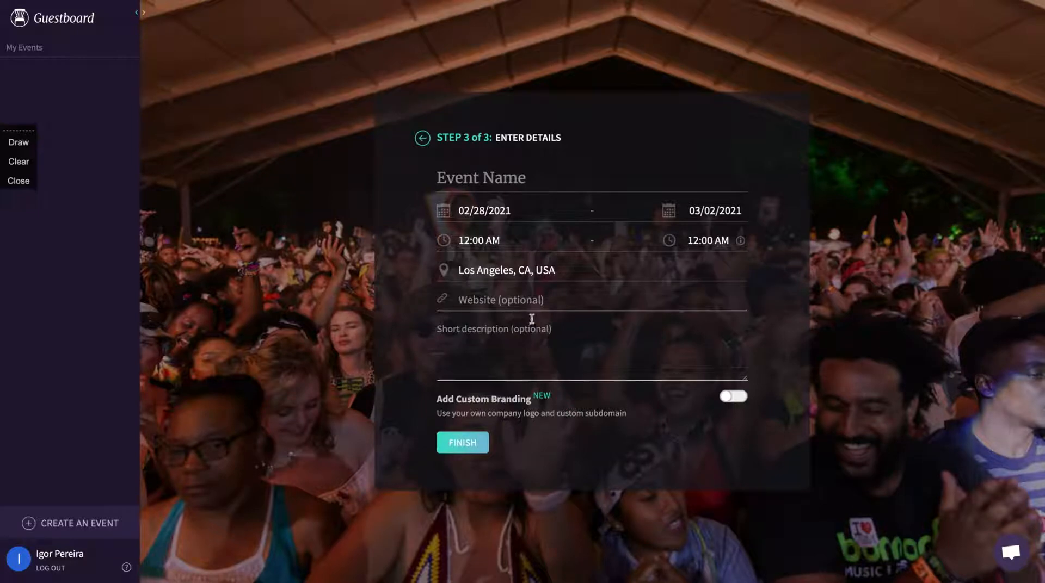
pyautogui.write('direitonovo.')
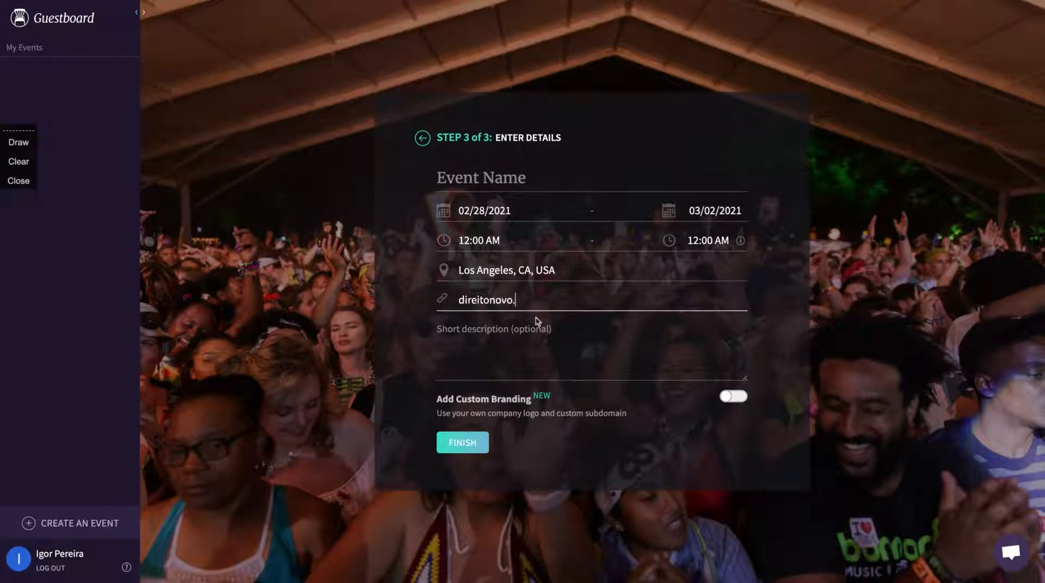
pyautogui.write('com')
# Add the description 'This is a test event.', enable custom branding, and name it 'Test Event'
pyautogui.click(488, 366)
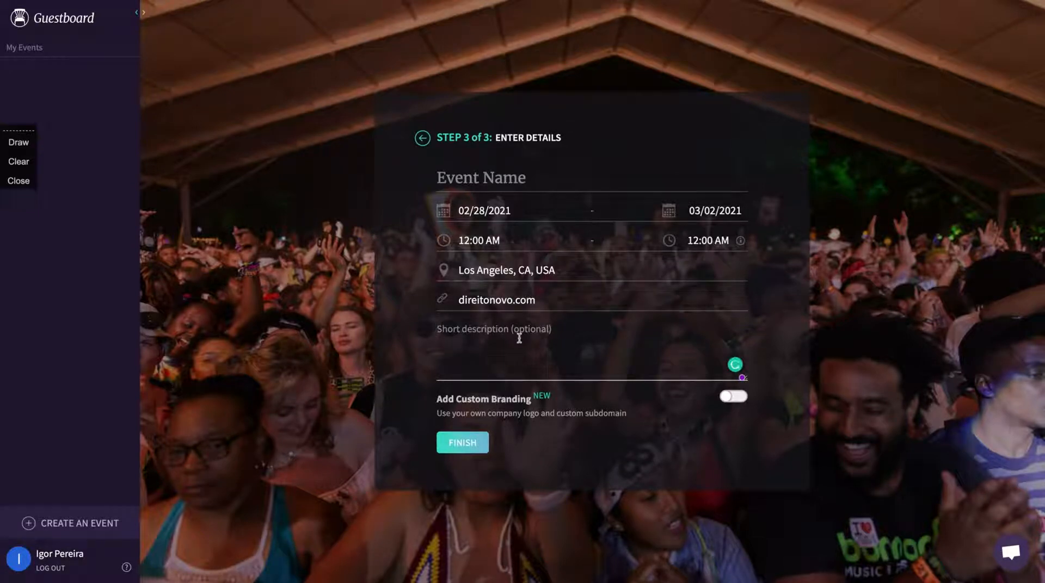
pyautogui.write('Thisi')
pyautogui.press('BackSpace')
pyautogui.write('is a test e')
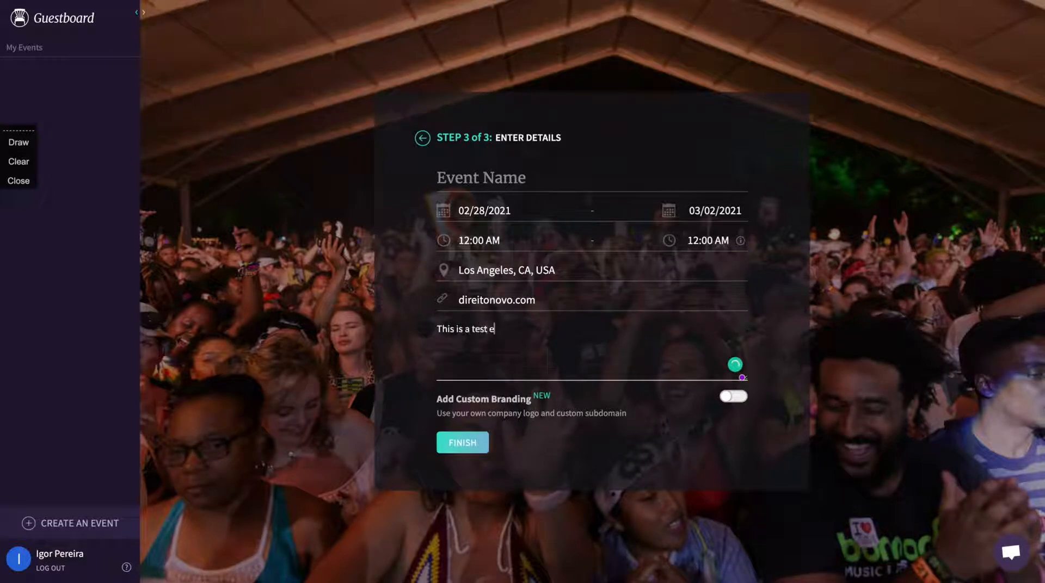
pyautogui.write('vent.')
pyautogui.click(727, 397)
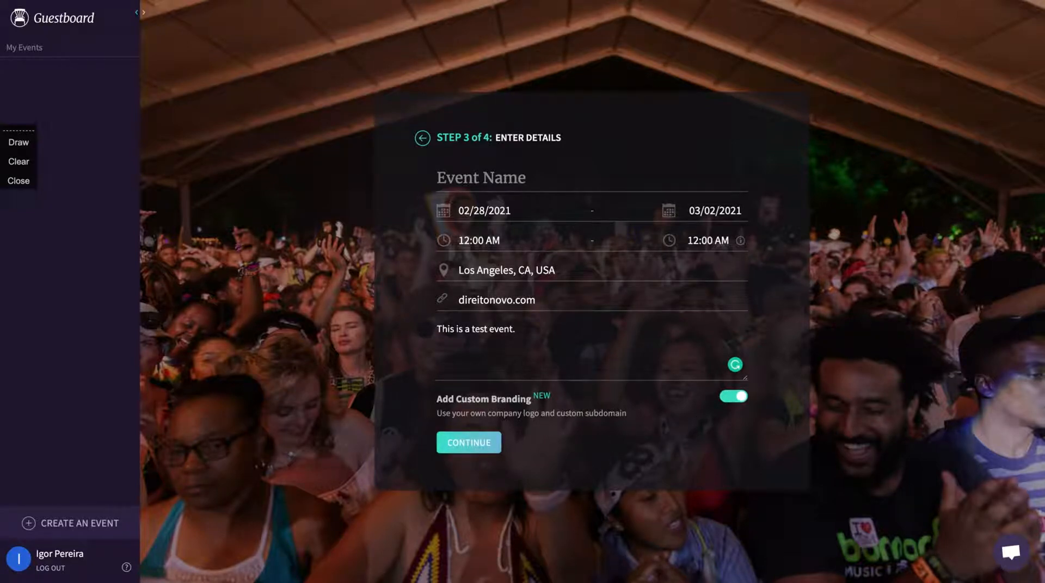
pyautogui.click(457, 447)
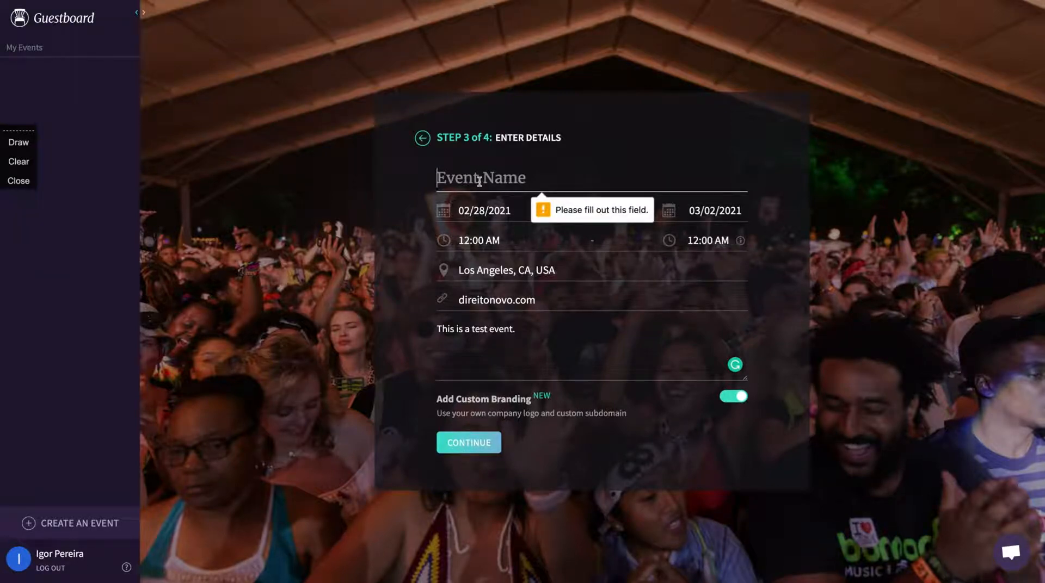
pyautogui.write('Test Event')
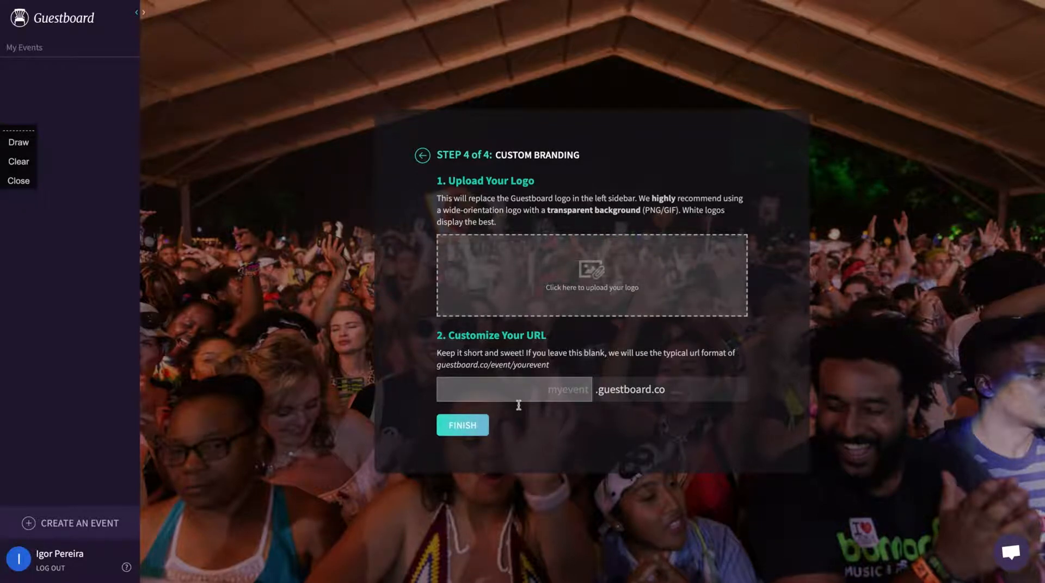
# Give the event the custom URL mytestevent with the cartoon logo and finish creating it
pyautogui.click(578, 391)
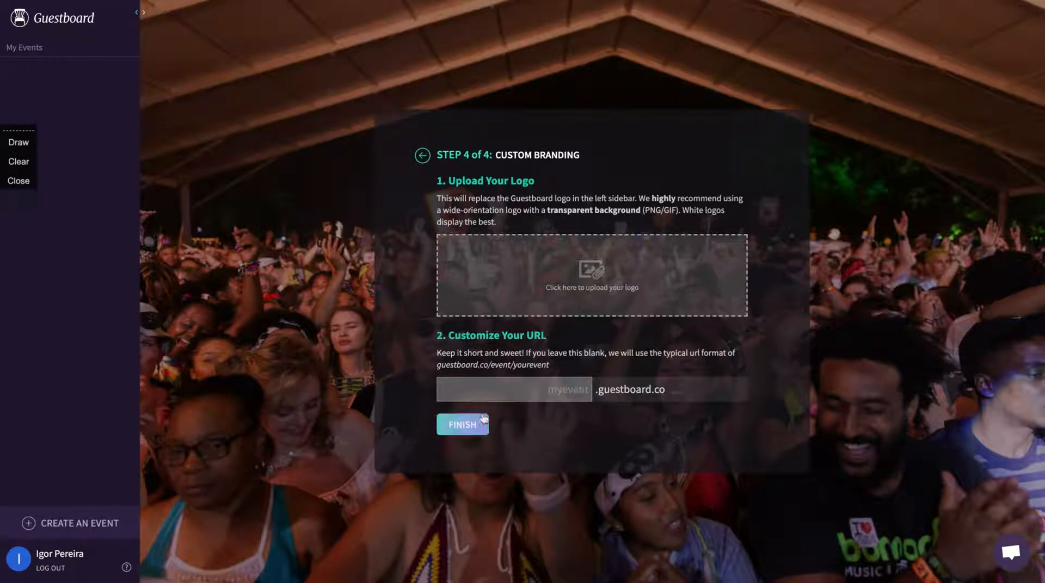
pyautogui.write('my')
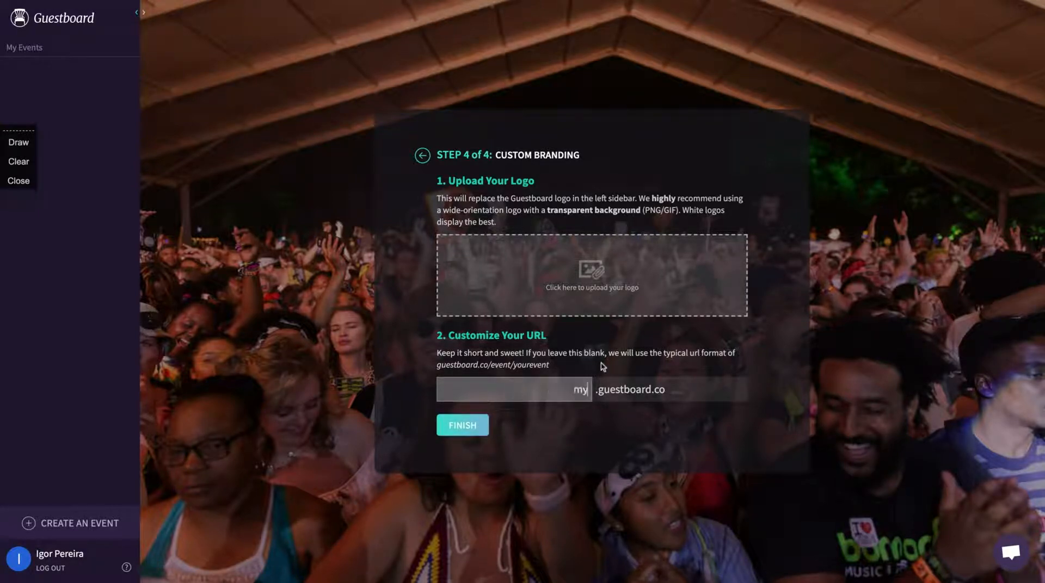
pyautogui.write('testevent')
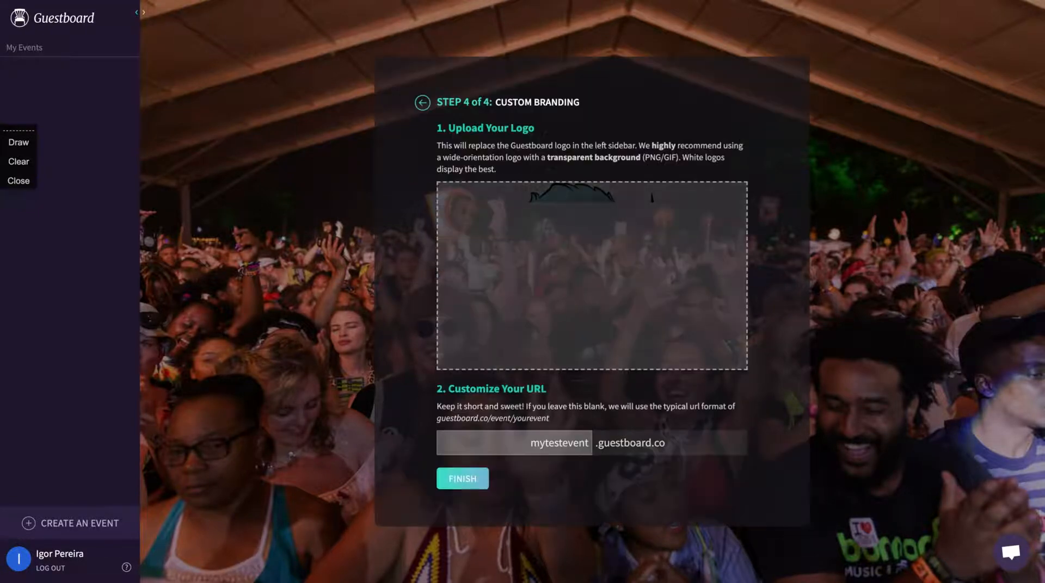
pyautogui.click(462, 479)
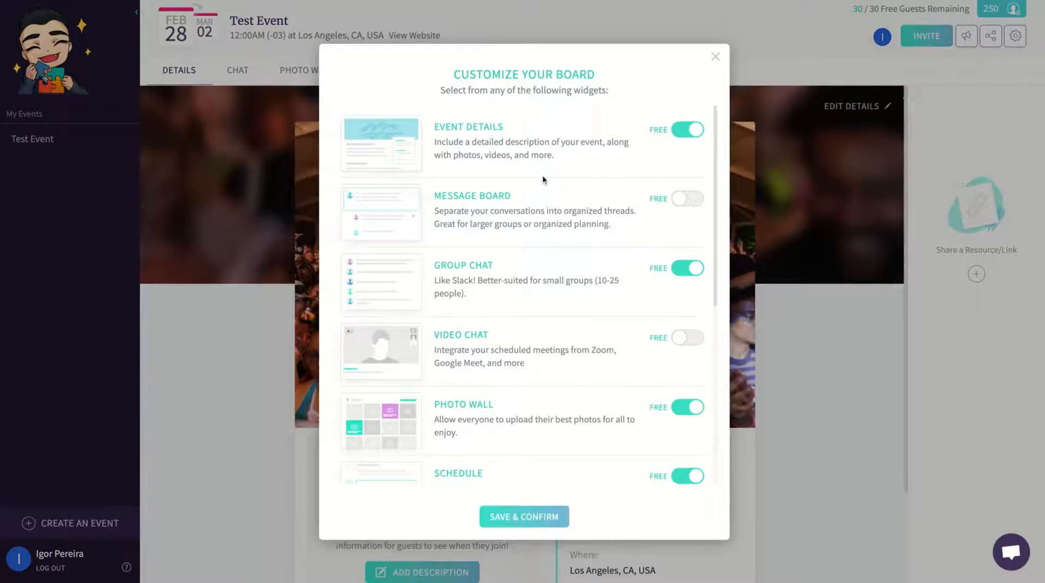
pyautogui.hotkey('alt', 'd')
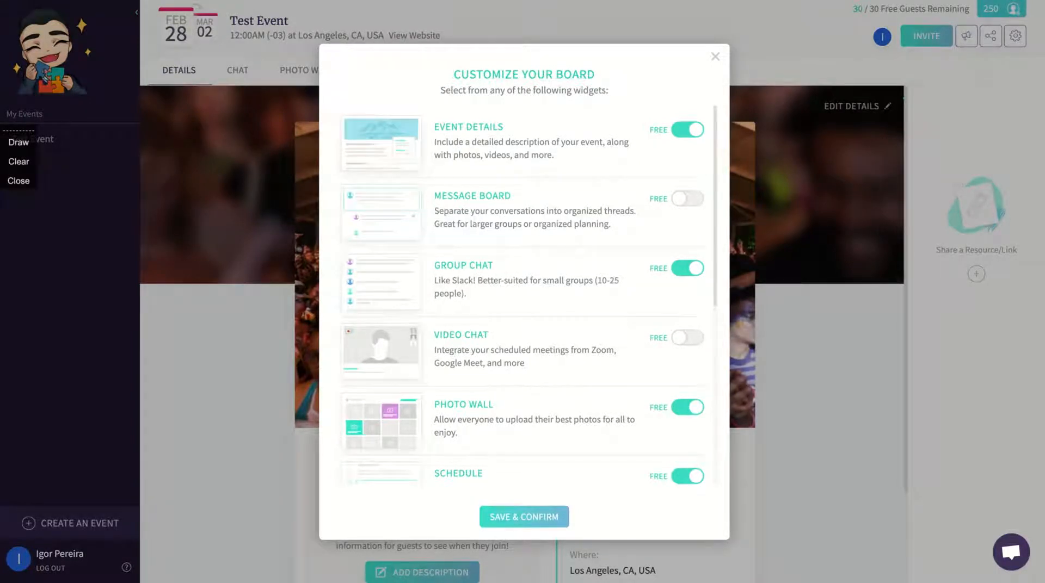
pyautogui.scroll(-1, 506, 220)
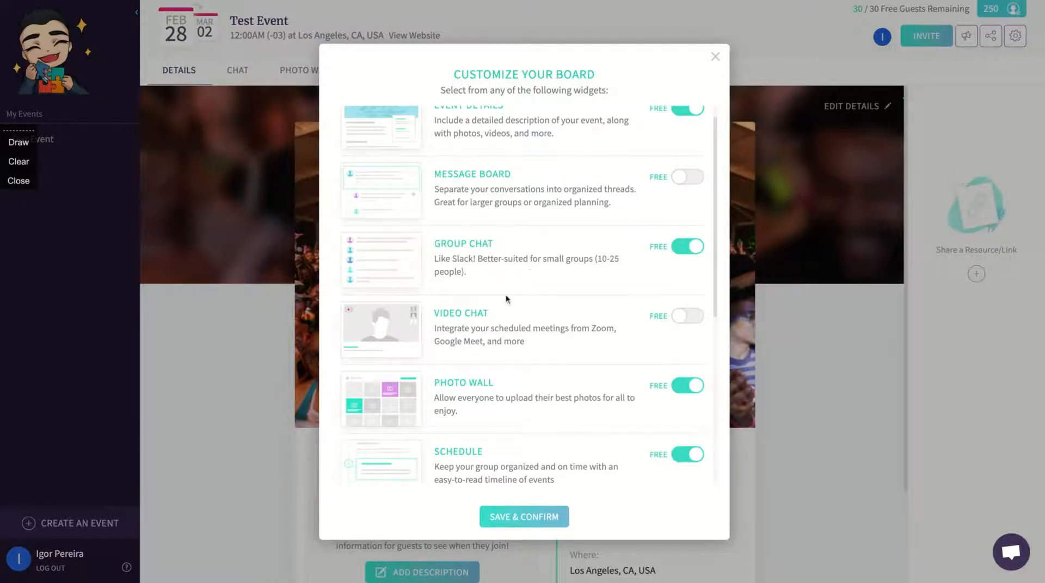
pyautogui.scroll(-2, 505, 298)
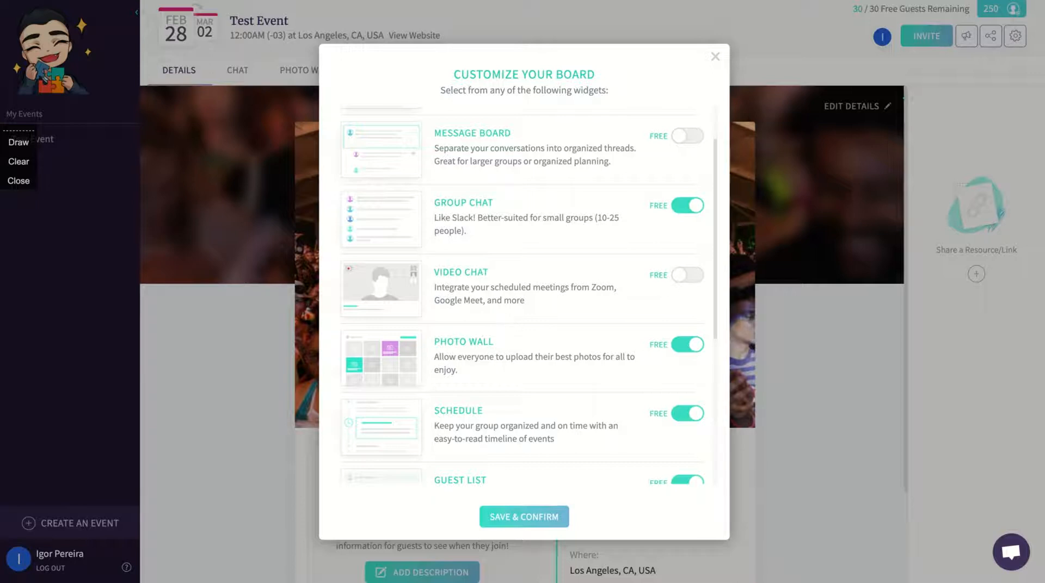
pyautogui.scroll(-2, 522, 294)
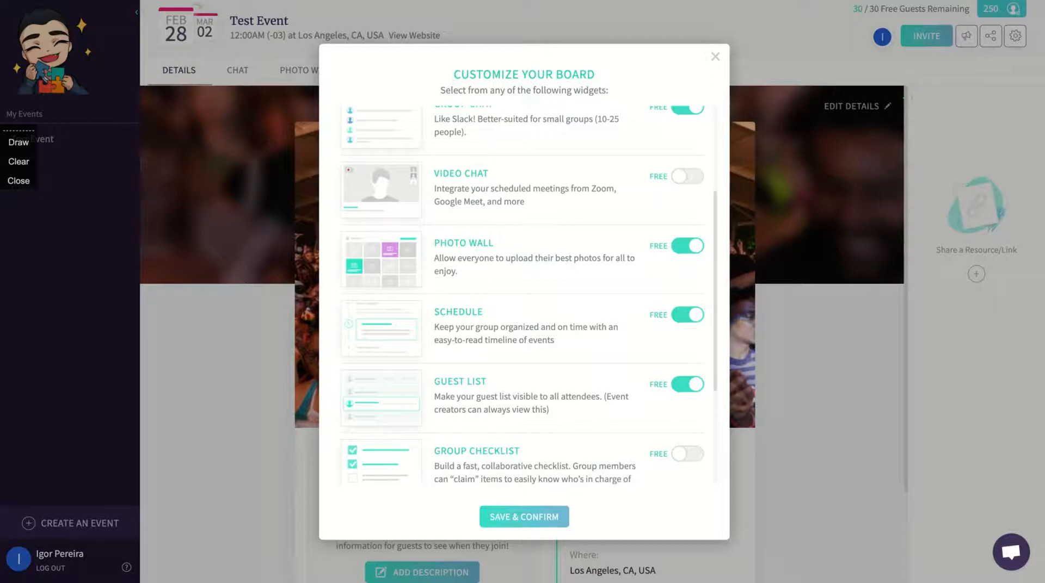
pyautogui.scroll(-2, 542, 326)
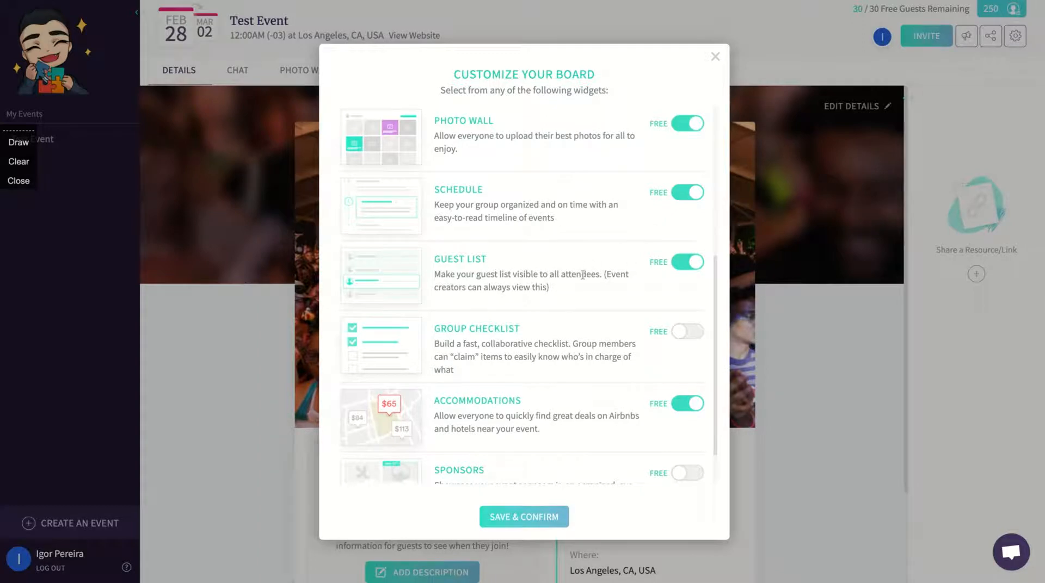
pyautogui.scroll(-1, 583, 275)
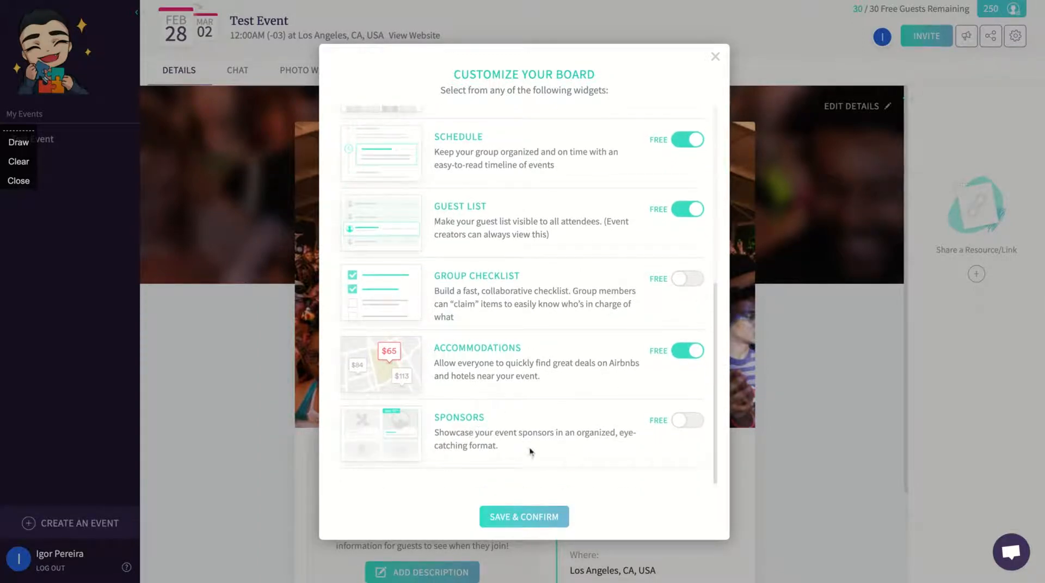
# Save the Chat, Photo Wall, Schedule, Guest List and Accommodations board widgets
pyautogui.click(515, 517)
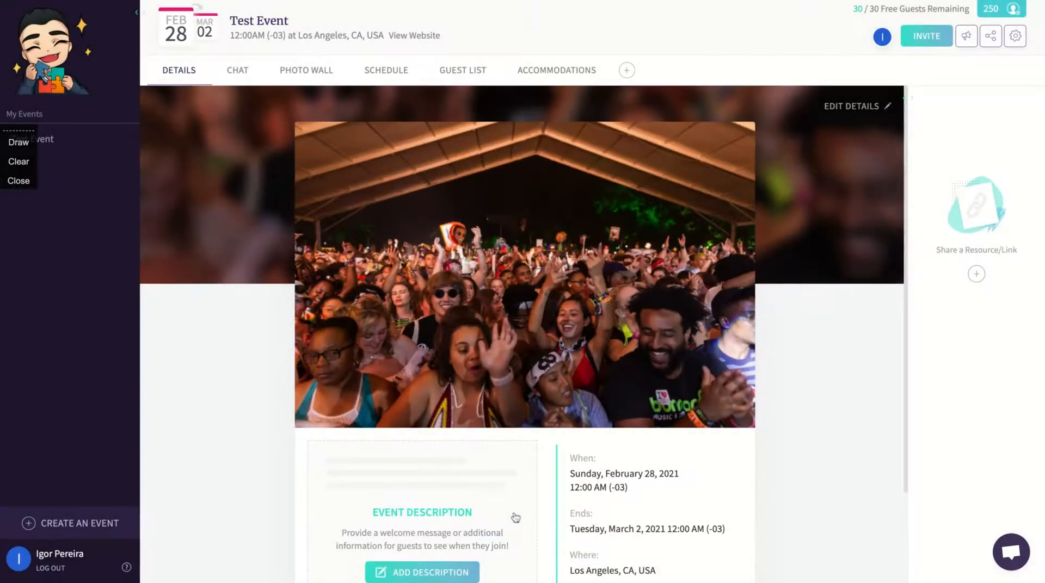
pyautogui.scroll(-2, 856, 282)
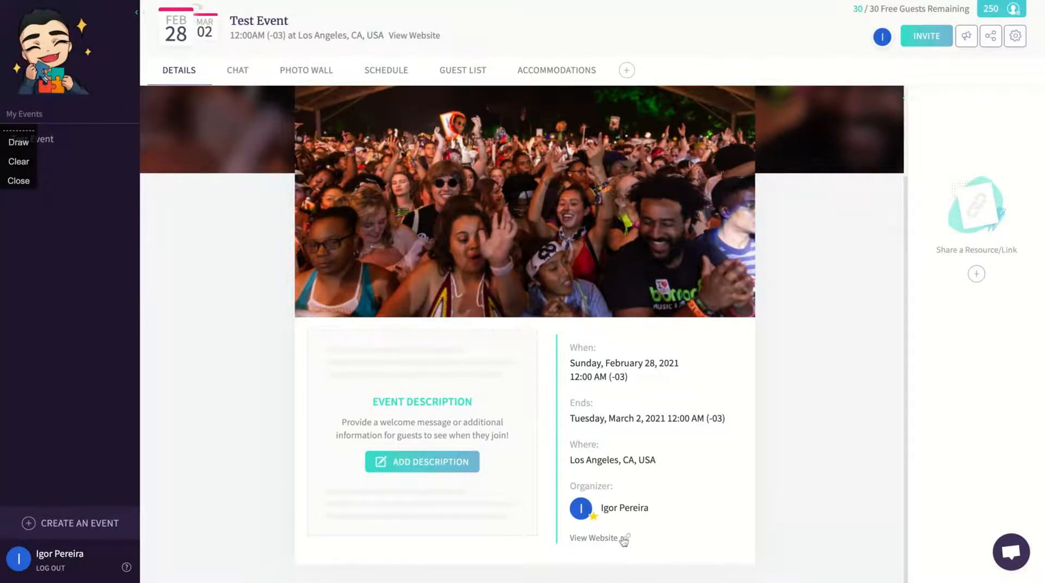
pyautogui.scroll(2, 294, 275)
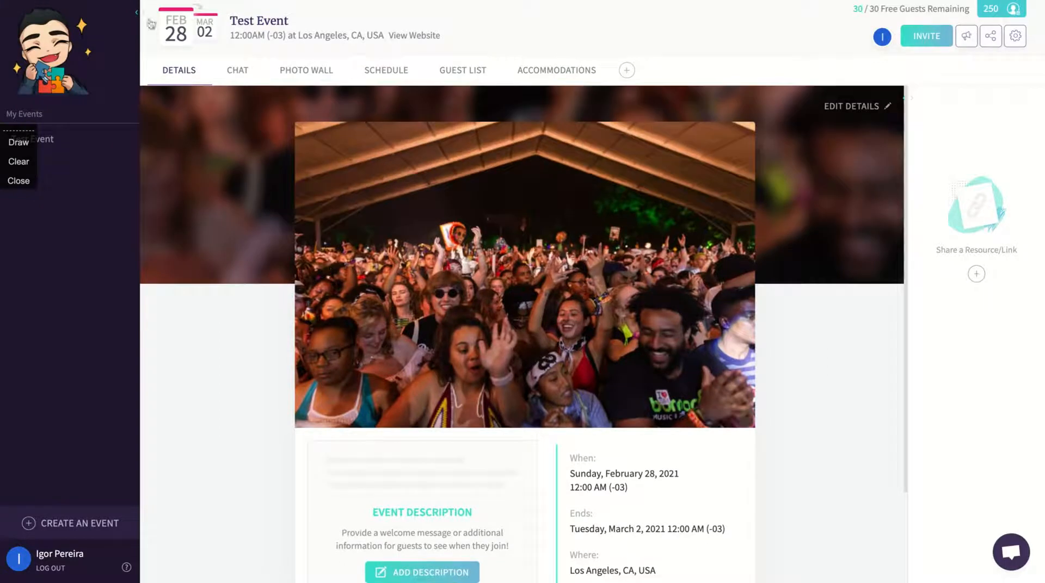
# Post a 'Hi' message in the event's group chat, then view the empty Photo Wall
pyautogui.click(242, 83)
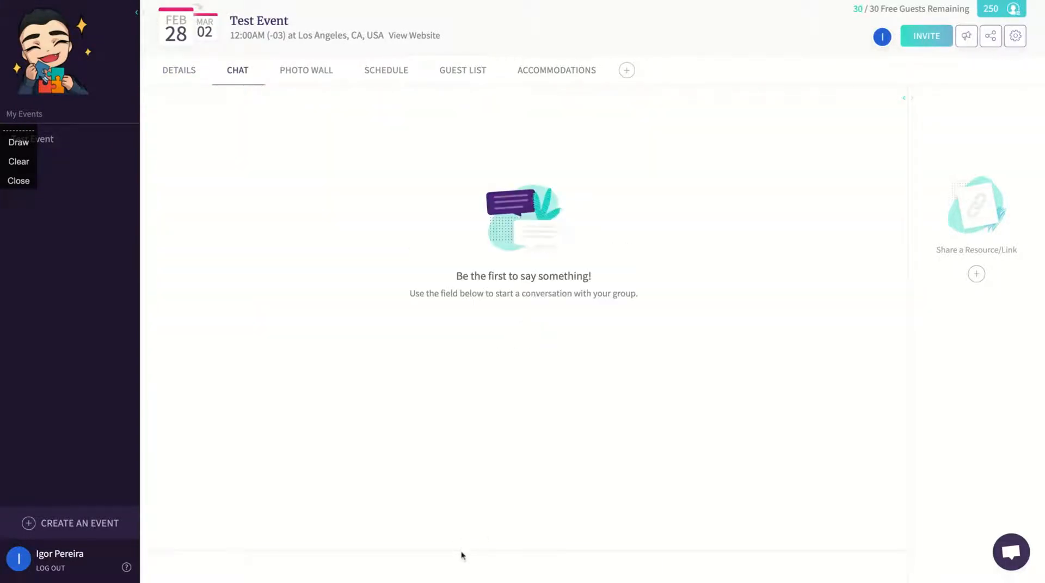
pyautogui.click(376, 563)
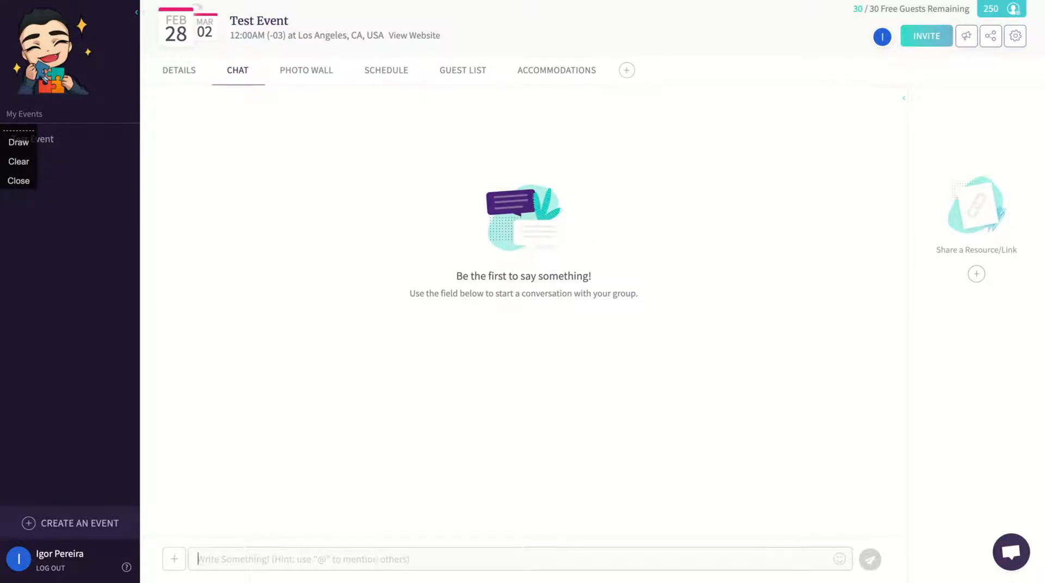
pyautogui.write('Hi')
pyautogui.press('Return')
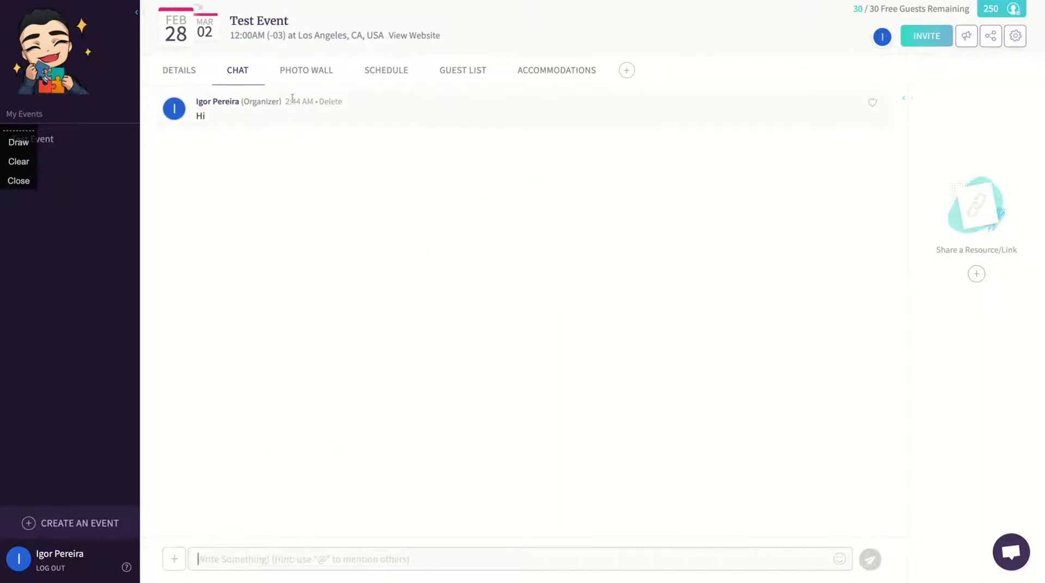
pyautogui.click(306, 76)
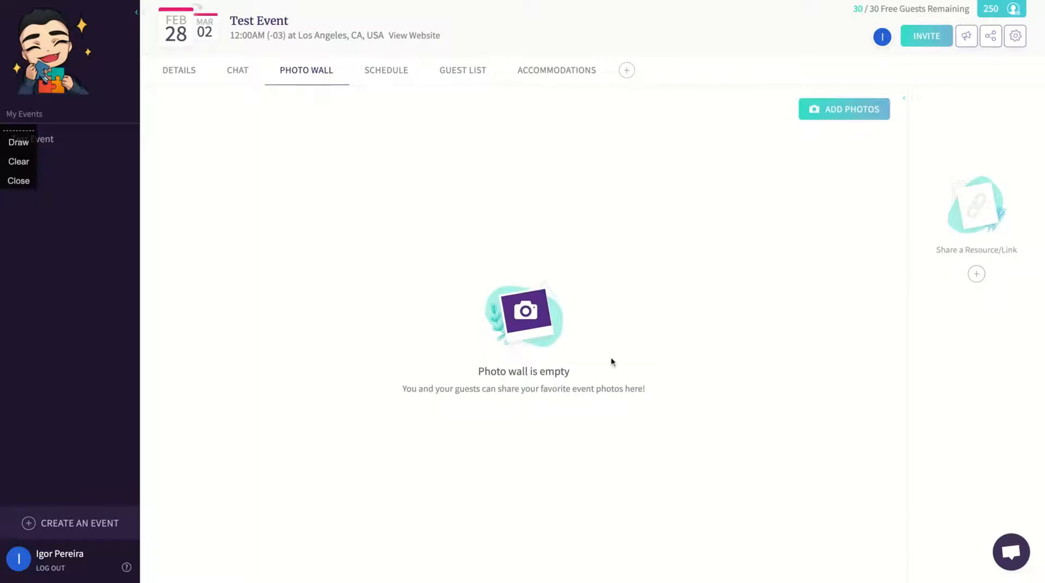
# Upload the cartoon wizard image to the Photo Wall, then view the empty Schedule
pyautogui.click(831, 115)
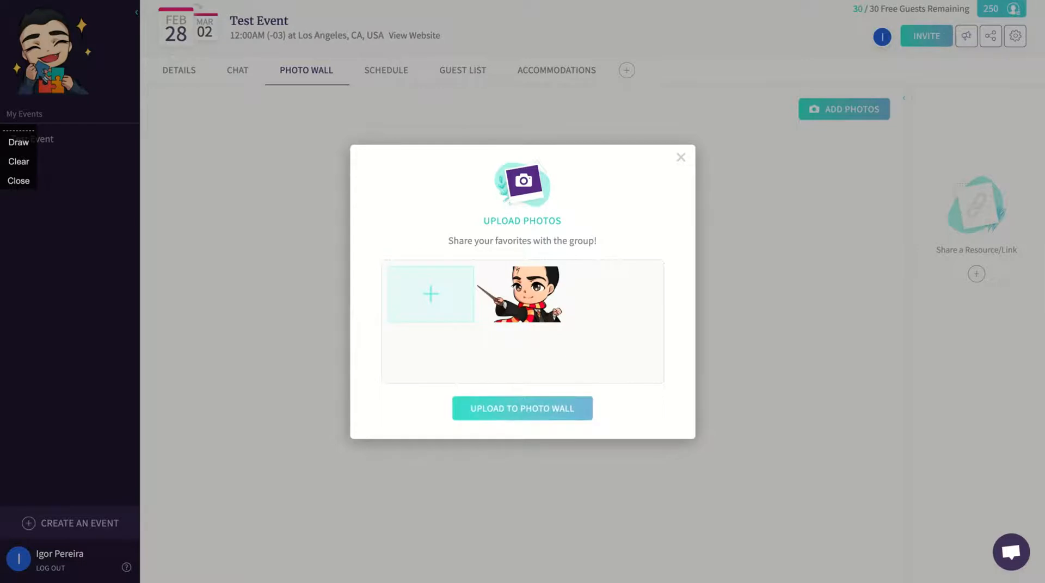
pyautogui.click(518, 410)
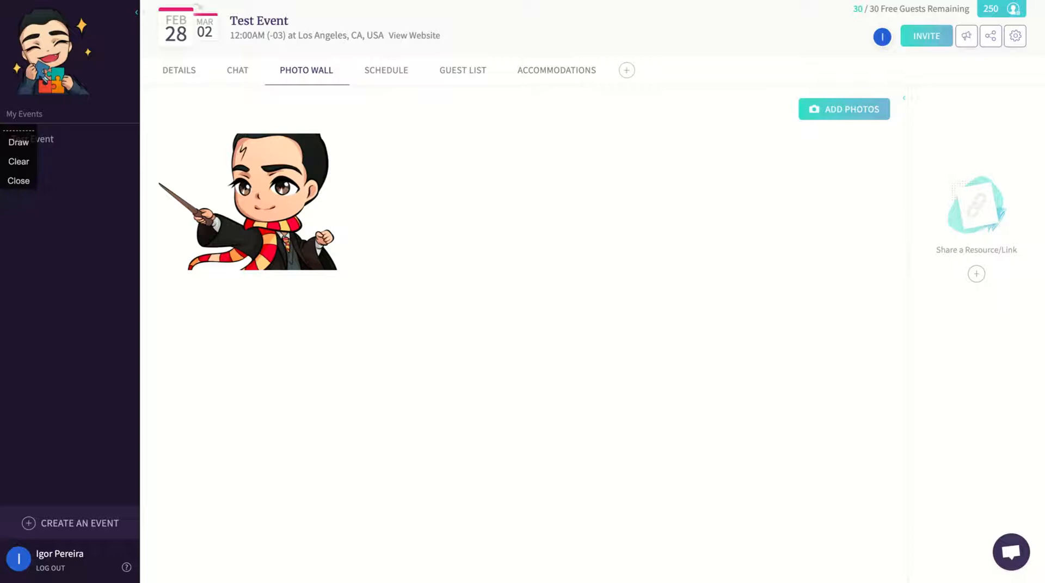
pyautogui.click(381, 85)
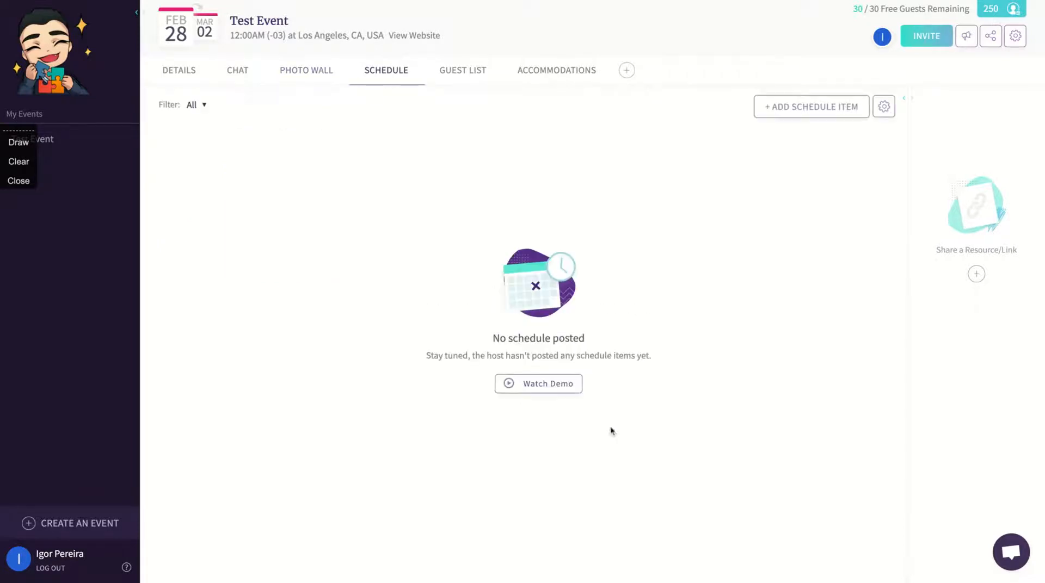
# Look at the Add Schedule Item form, then view the Guest List: 1 invite sent, 1 attending
pyautogui.click(778, 108)
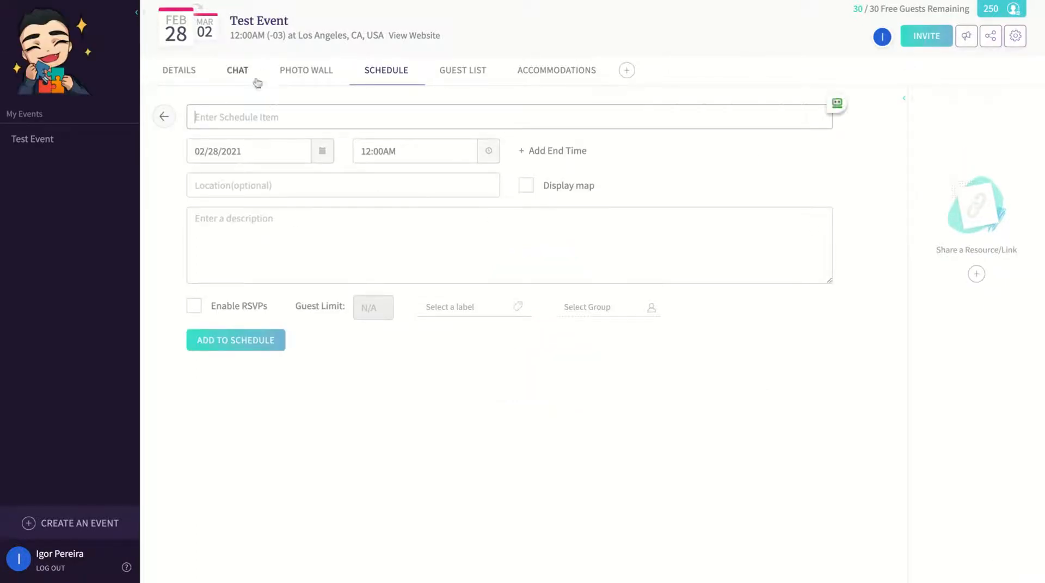
pyautogui.hotkey('alt', 'd')
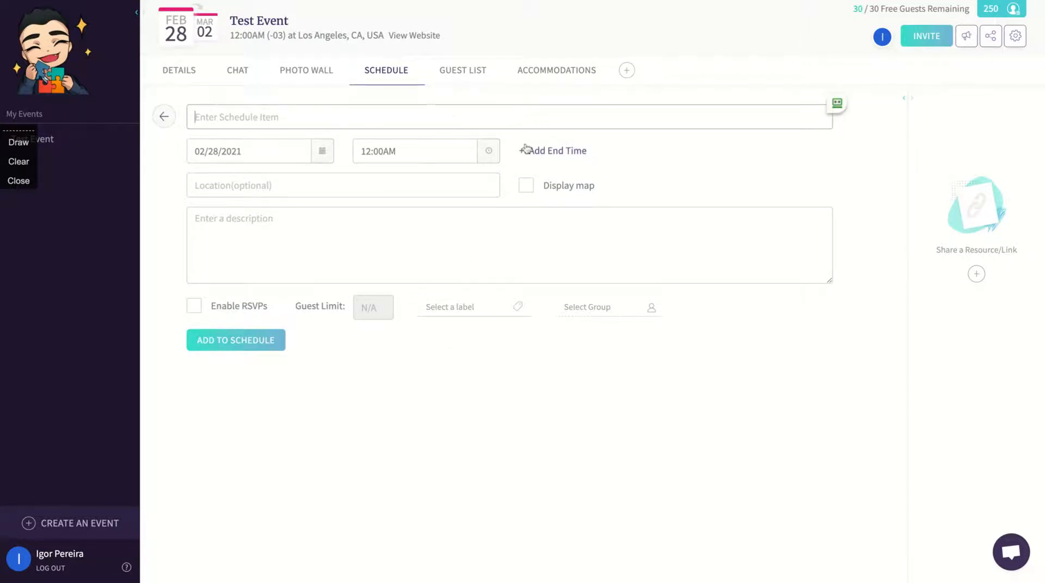
pyautogui.click(462, 74)
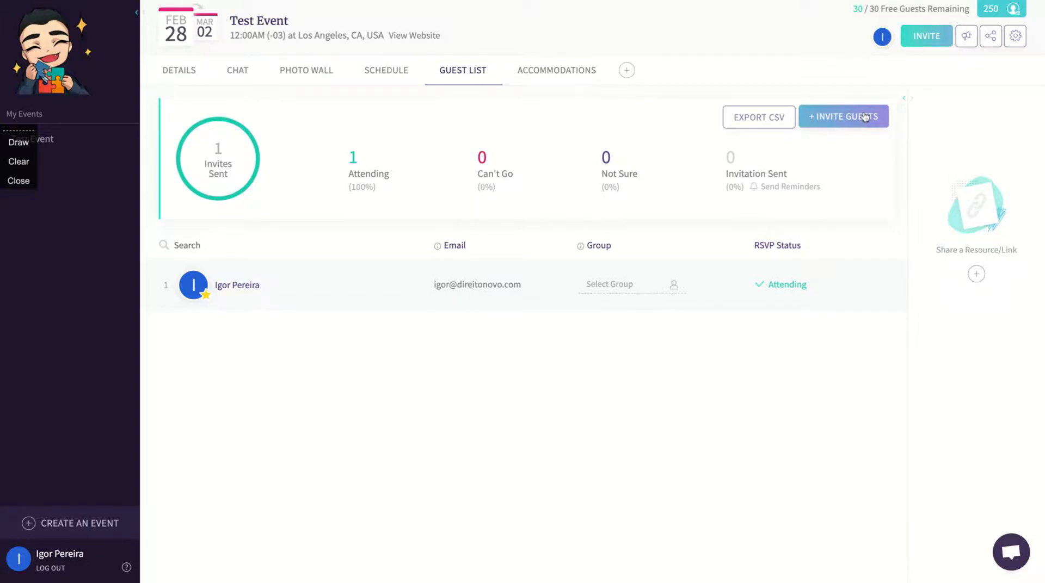
# Copy the event's invitation link, then view the Los Angeles accommodations map for Feb 28–Mar 1
pyautogui.click(865, 117)
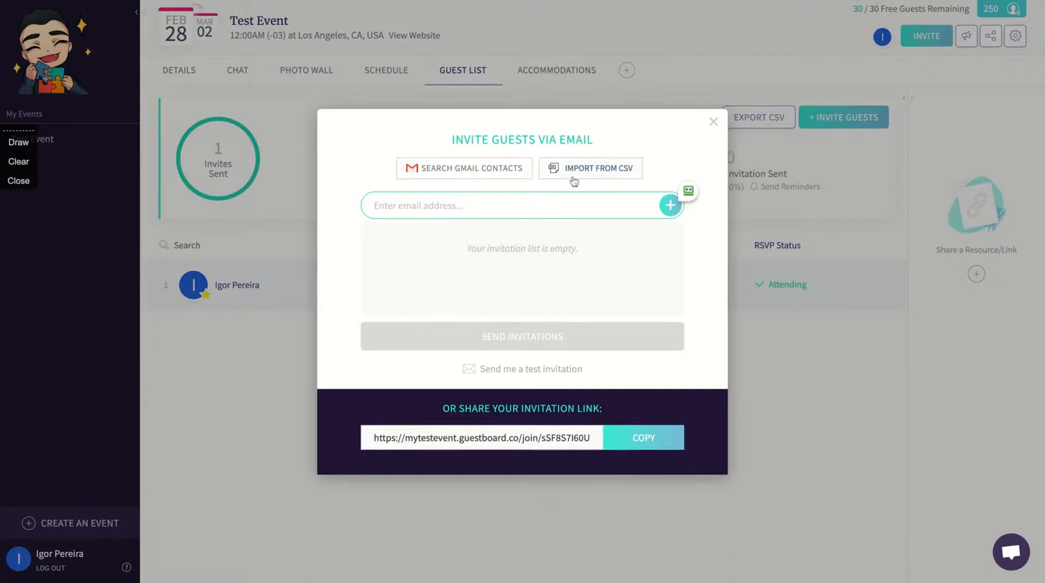
pyautogui.click(525, 216)
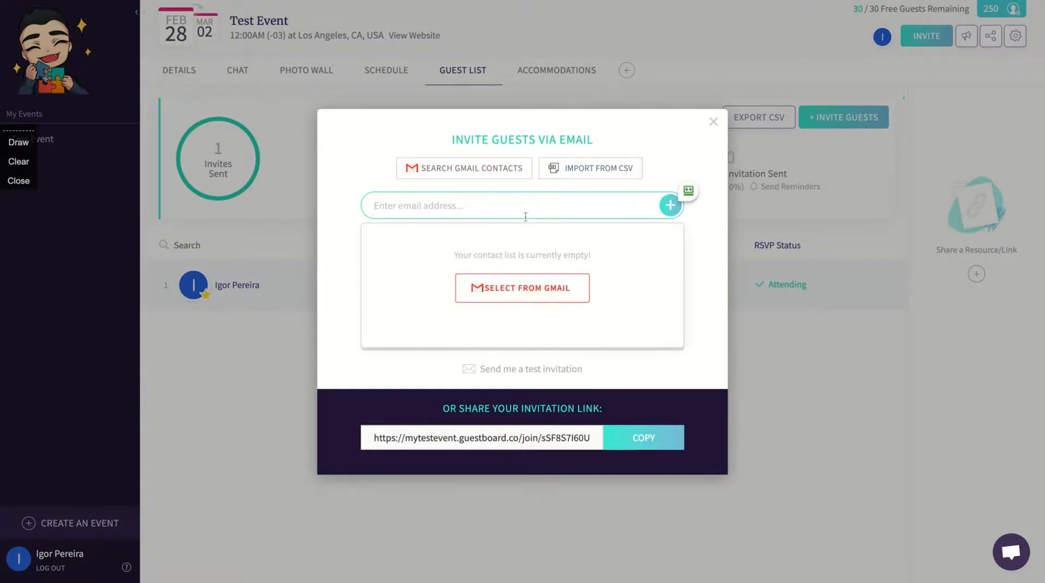
pyautogui.click(336, 273)
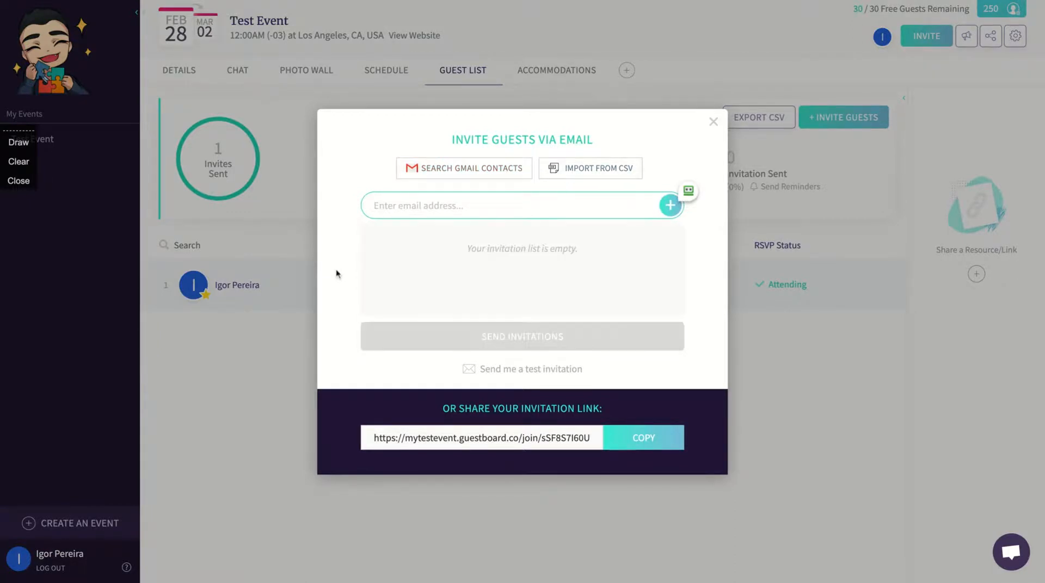
pyautogui.click(643, 438)
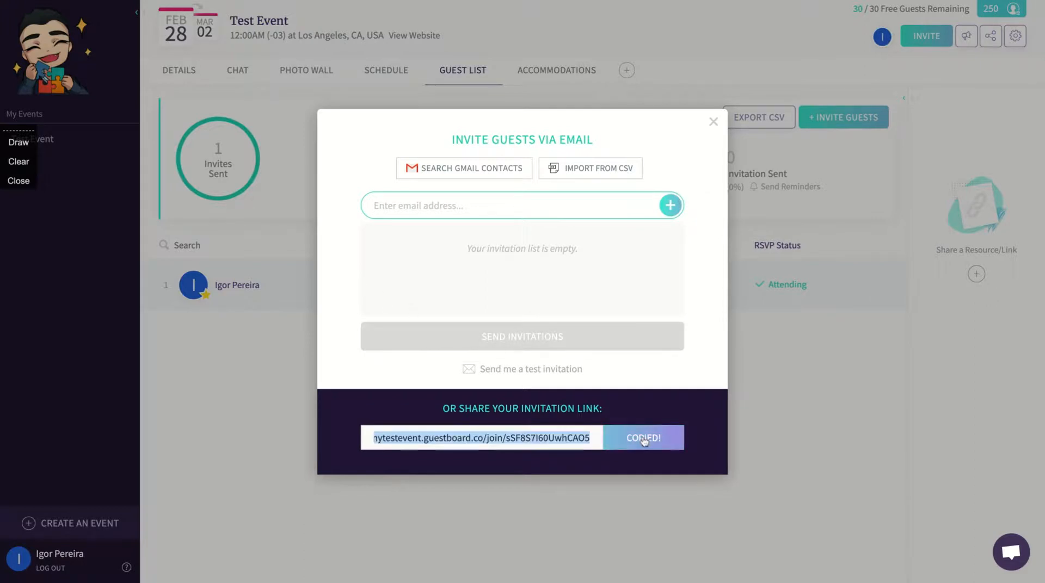
pyautogui.click(712, 120)
pyautogui.click(558, 71)
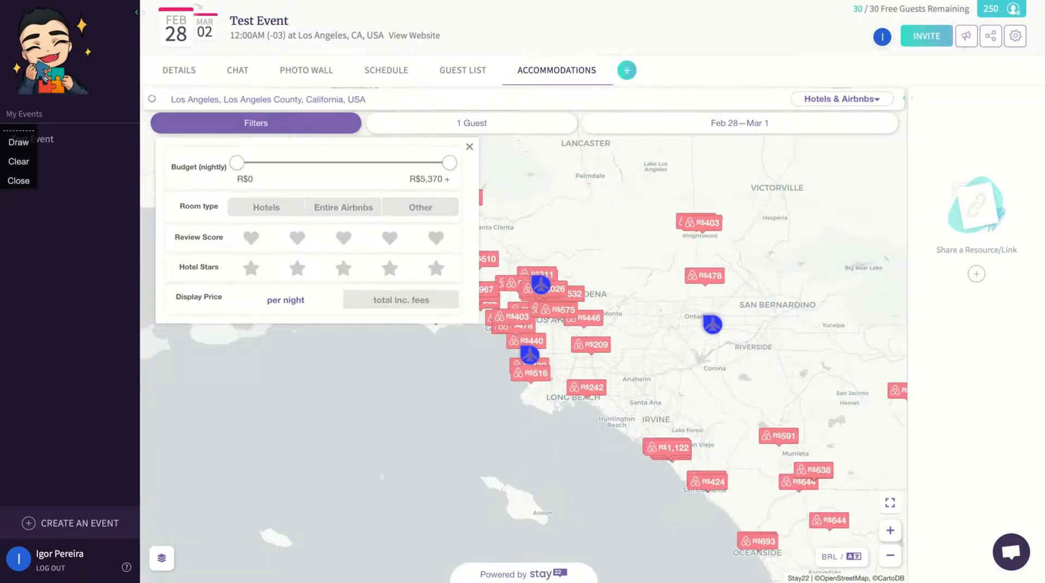
# Glance at Customize Your Board without changes, then open the Share a Resource/Link dialog
pyautogui.click(626, 70)
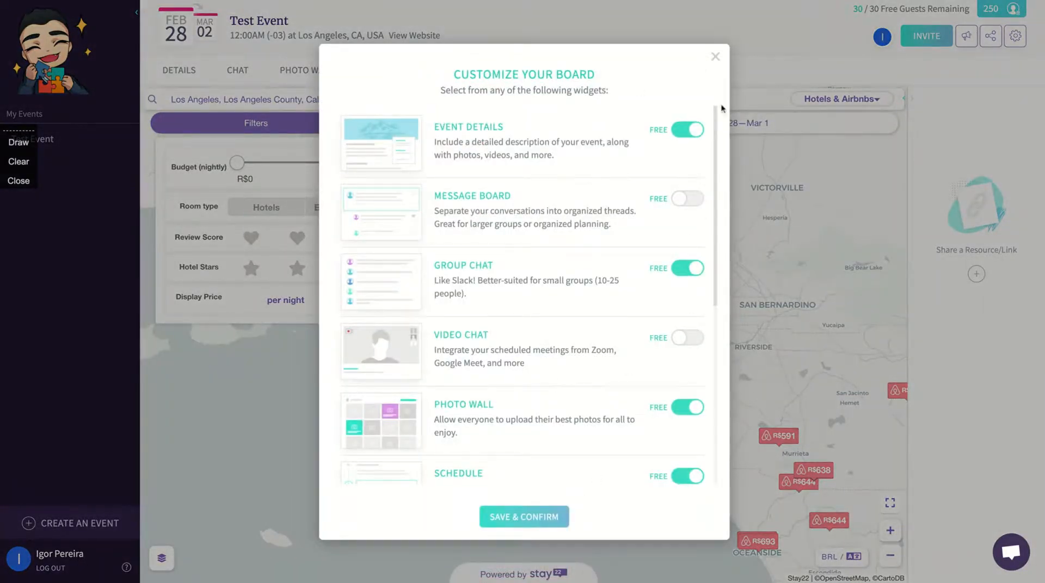
pyautogui.click(715, 56)
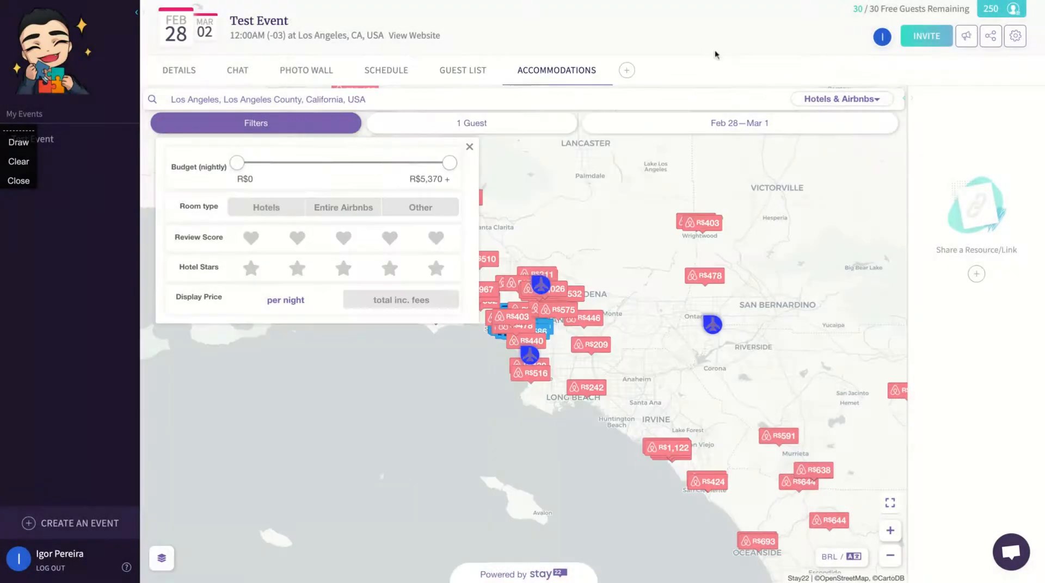
pyautogui.click(975, 274)
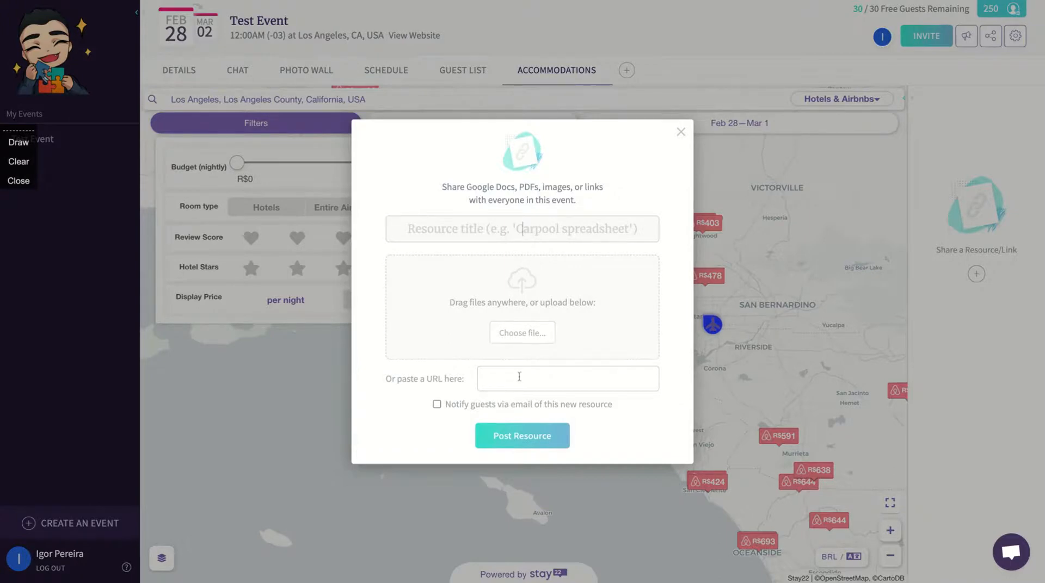
pyautogui.write('https://')
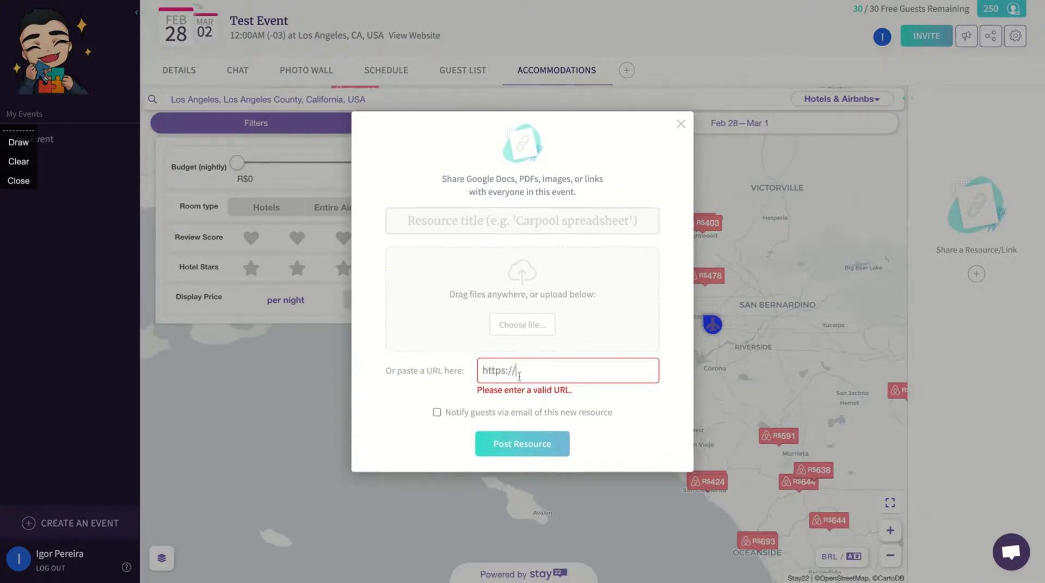
pyautogui.write('direitonovo.com')
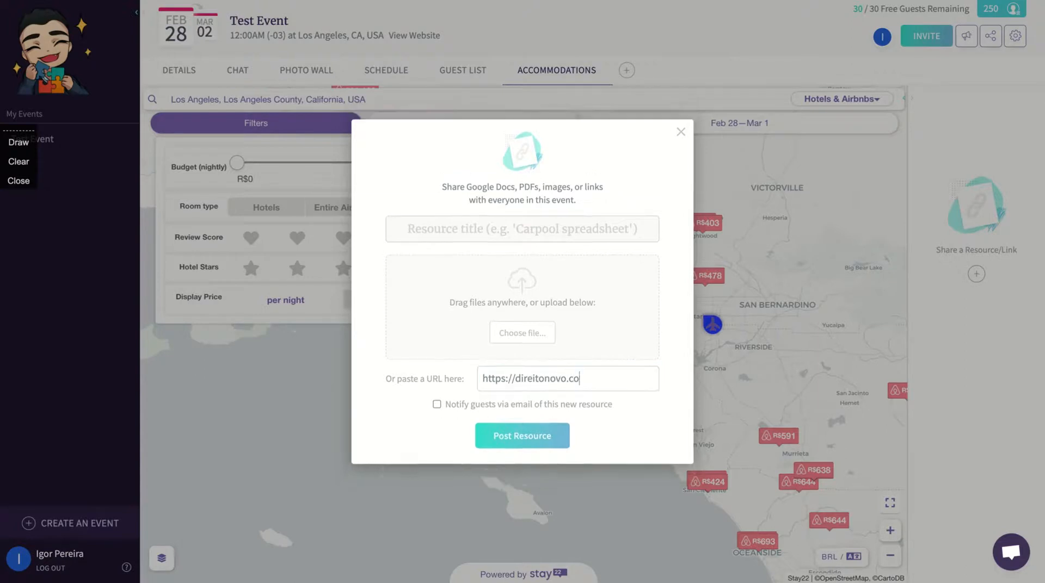
pyautogui.click(515, 229)
pyautogui.write('My Site')
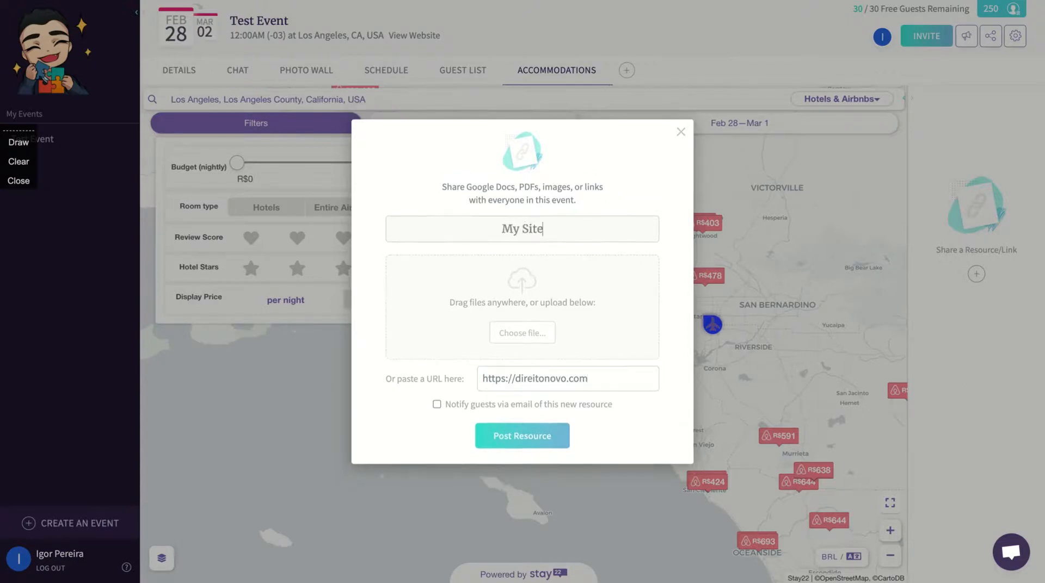
pyautogui.click(504, 444)
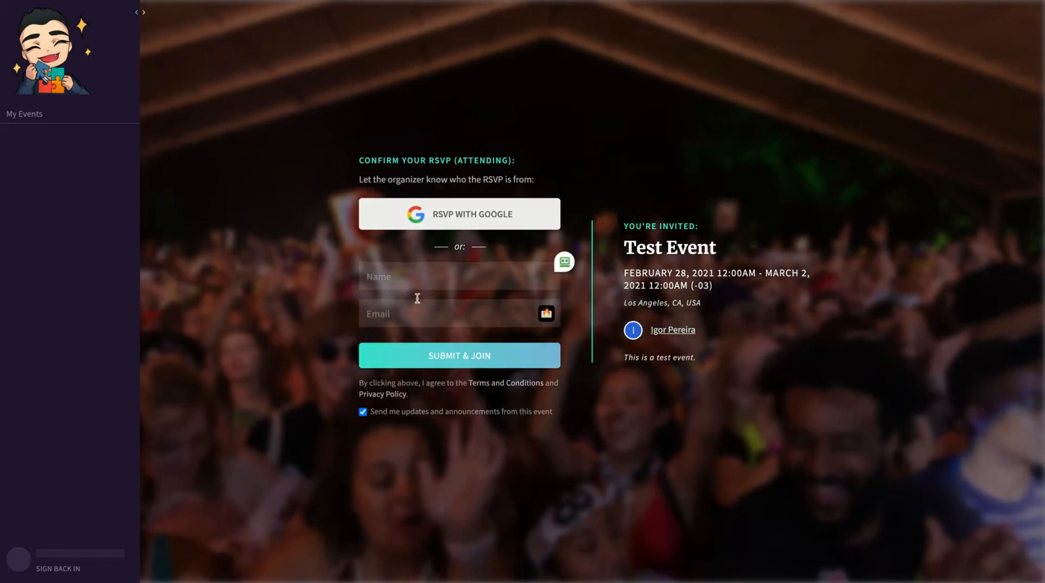
# RSVP with the guest's name and e-mail, opting out of update e-mails
pyautogui.click(411, 280)
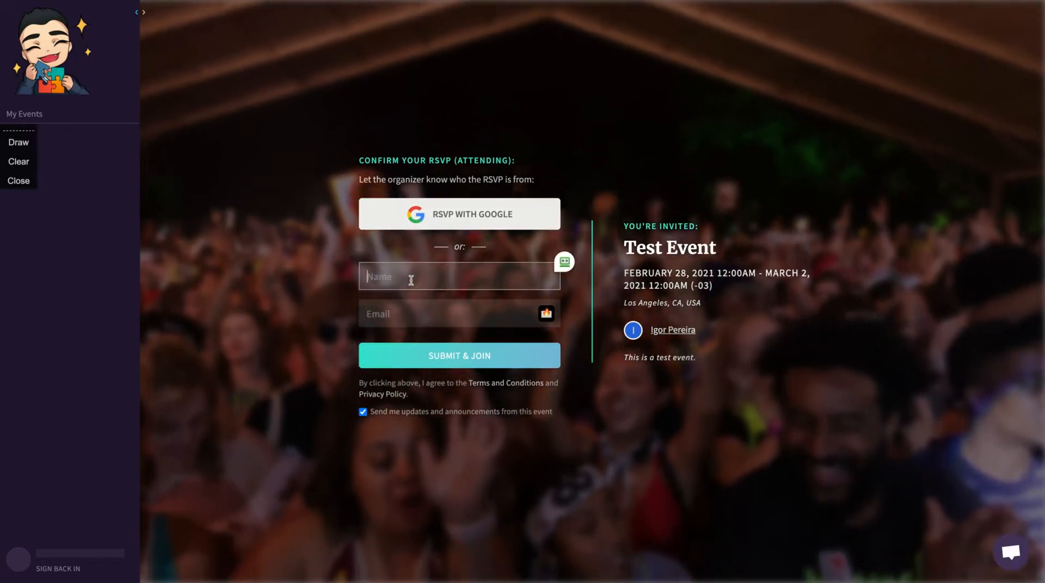
pyautogui.write('Igor')
pyautogui.click(414, 318)
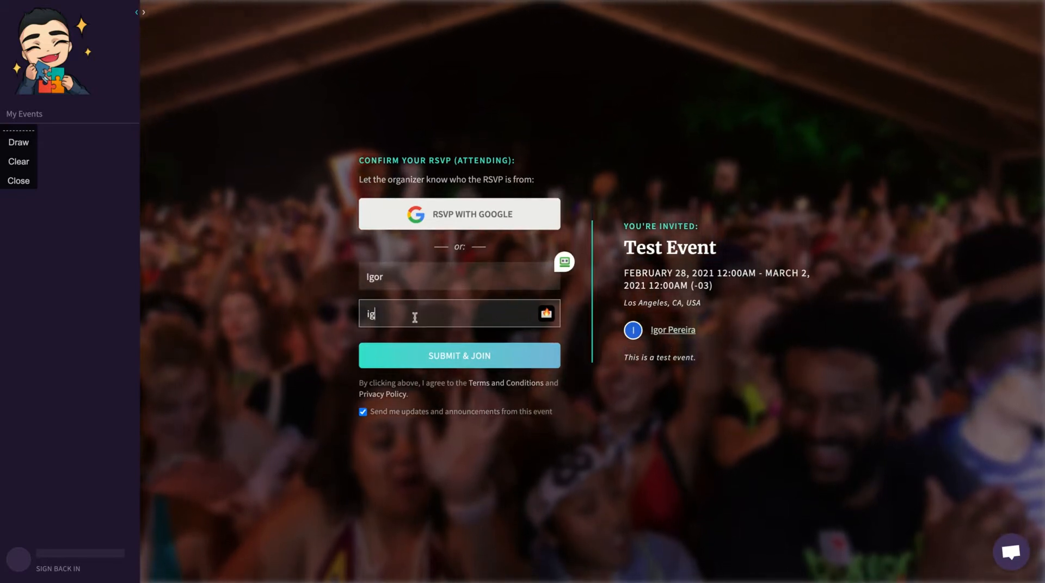
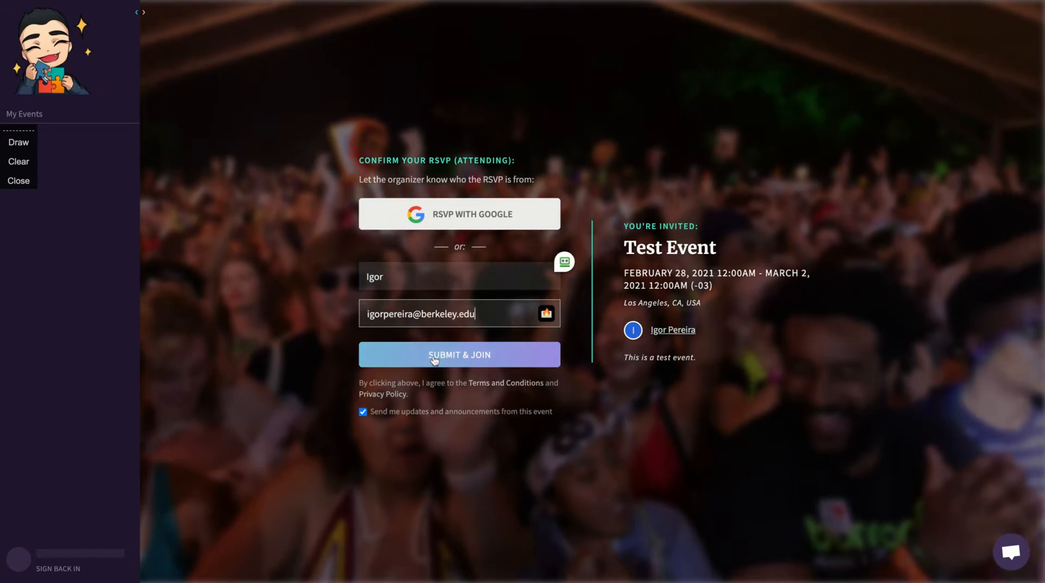
pyautogui.click(362, 412)
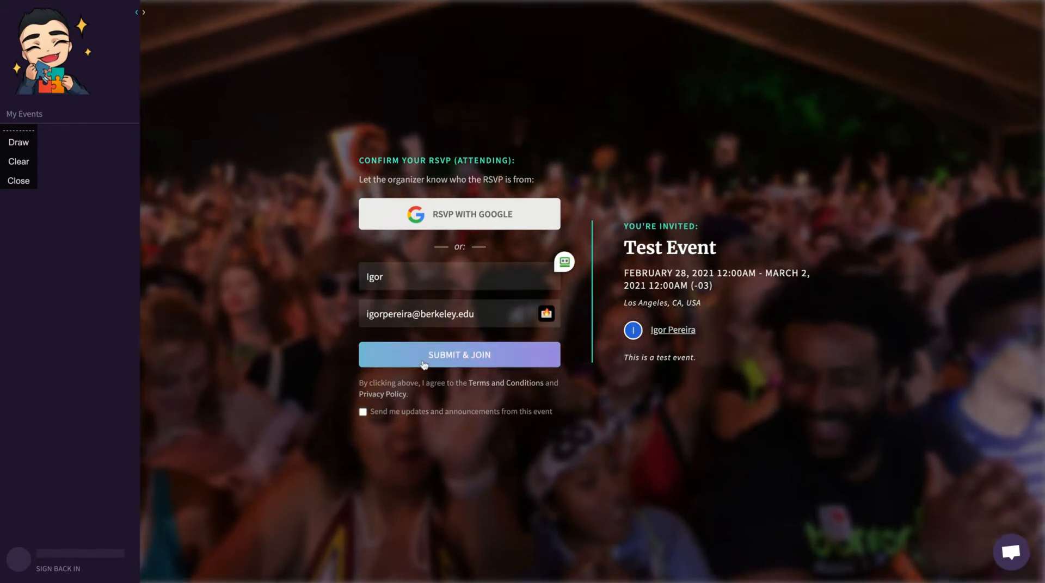
pyautogui.click(424, 362)
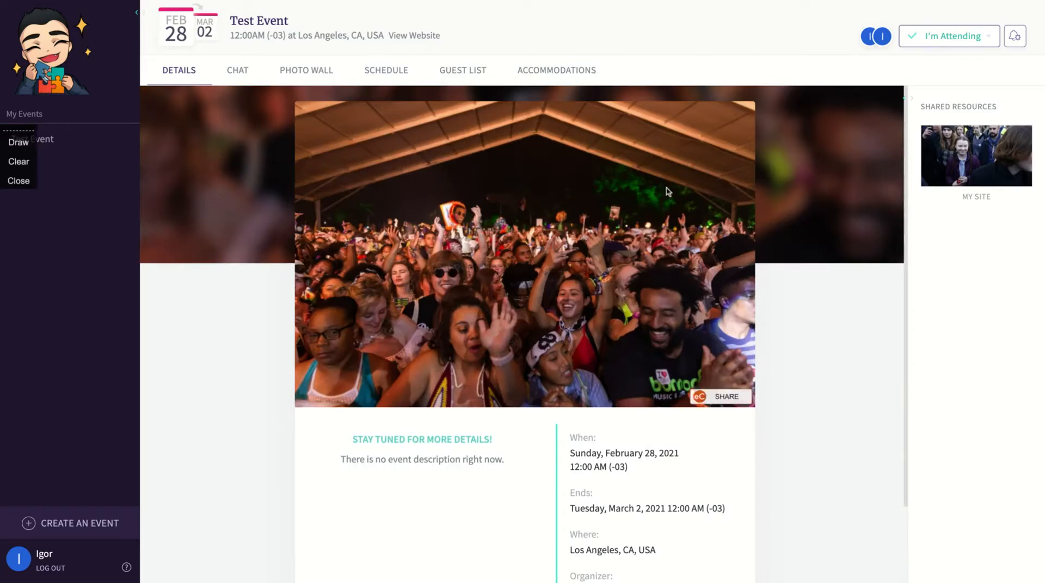
# Browse the Chat, Schedule, Guest List and Accommodations tabs as the guest, ending on Photo Wall
pyautogui.click(244, 73)
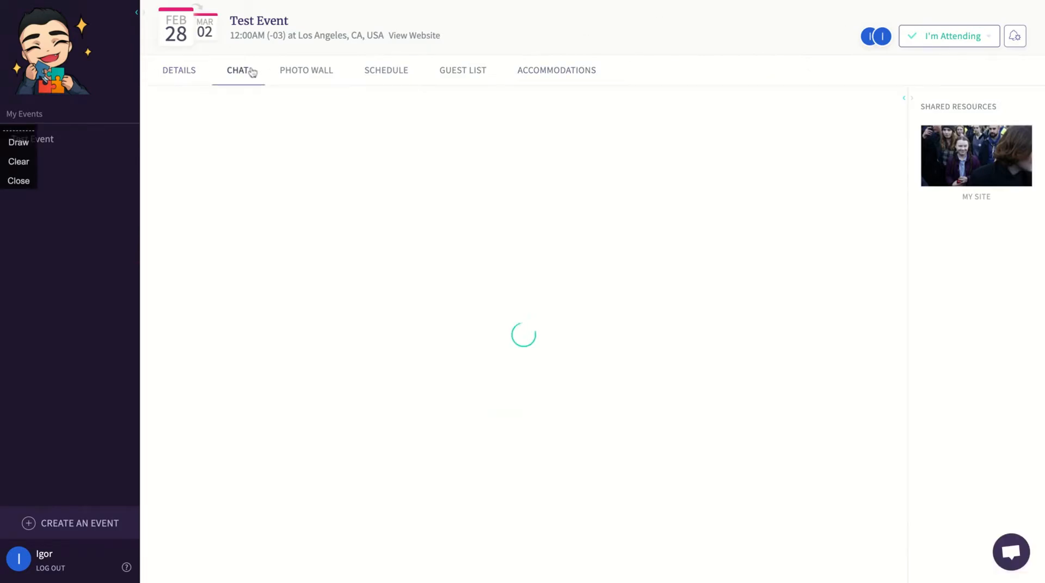
pyautogui.click(312, 76)
pyautogui.click(401, 75)
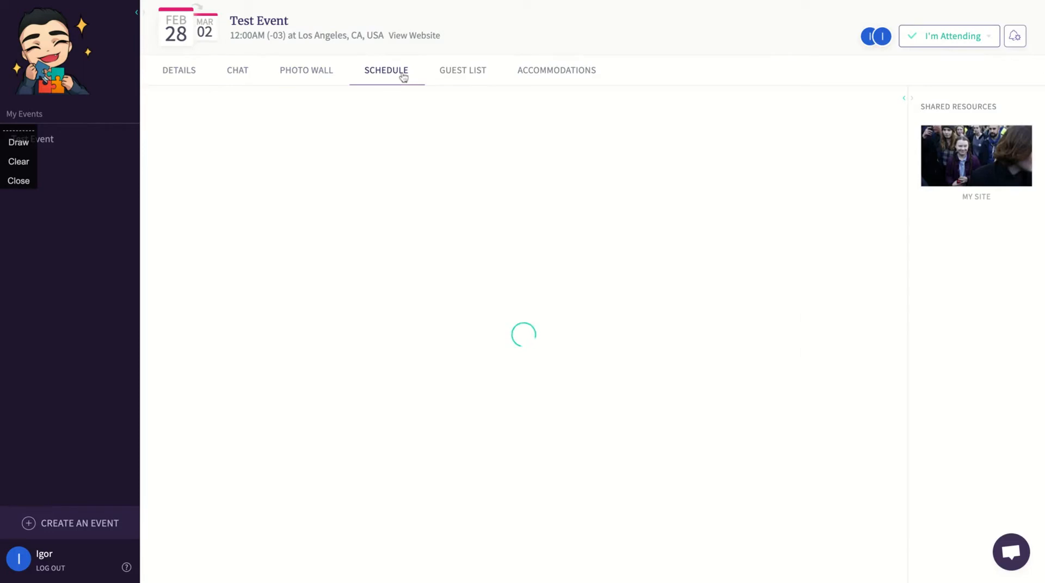
pyautogui.click(456, 71)
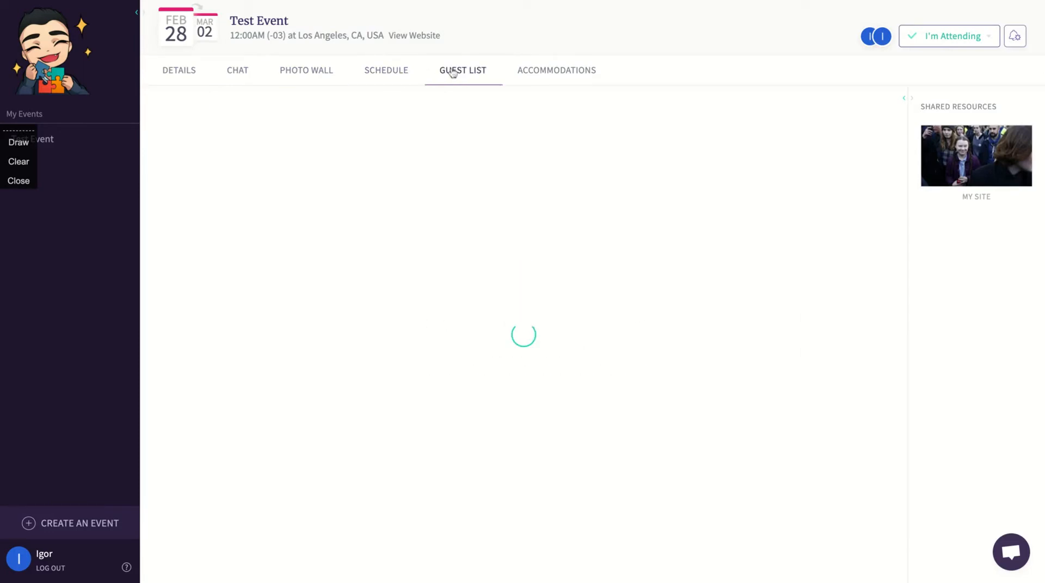
pyautogui.click(548, 67)
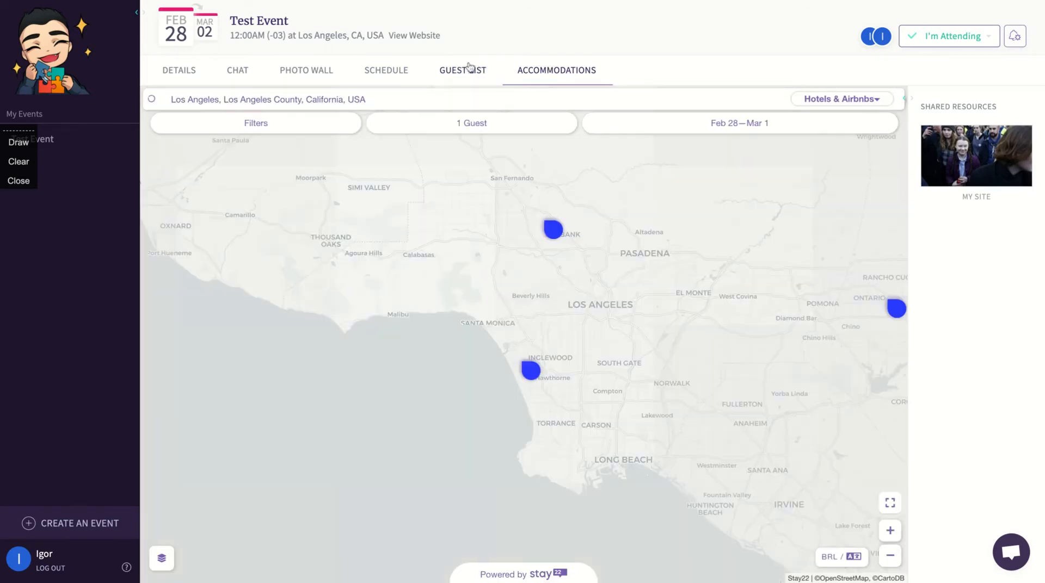
pyautogui.click(470, 66)
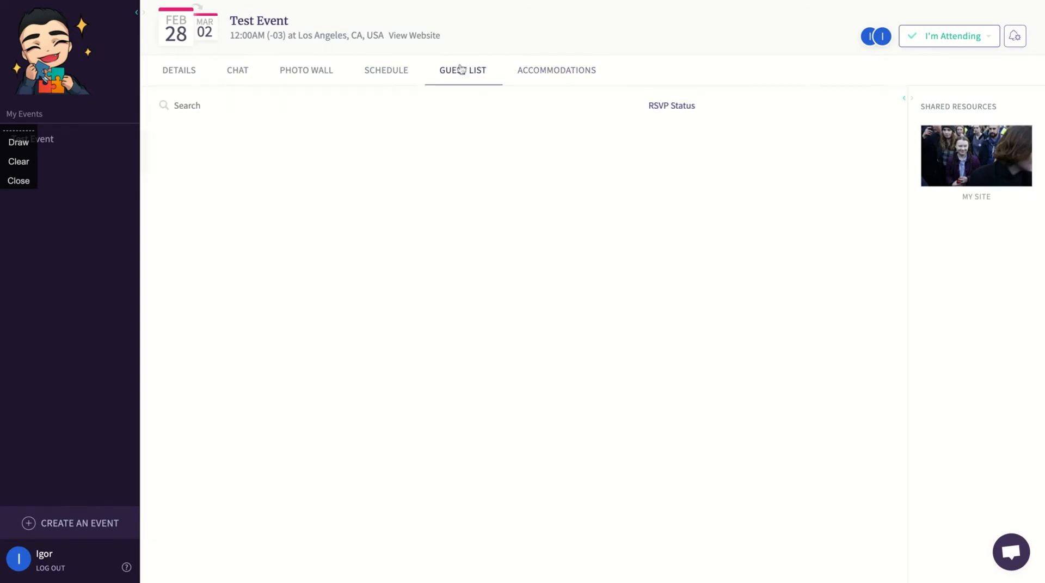
pyautogui.click(385, 68)
pyautogui.click(299, 66)
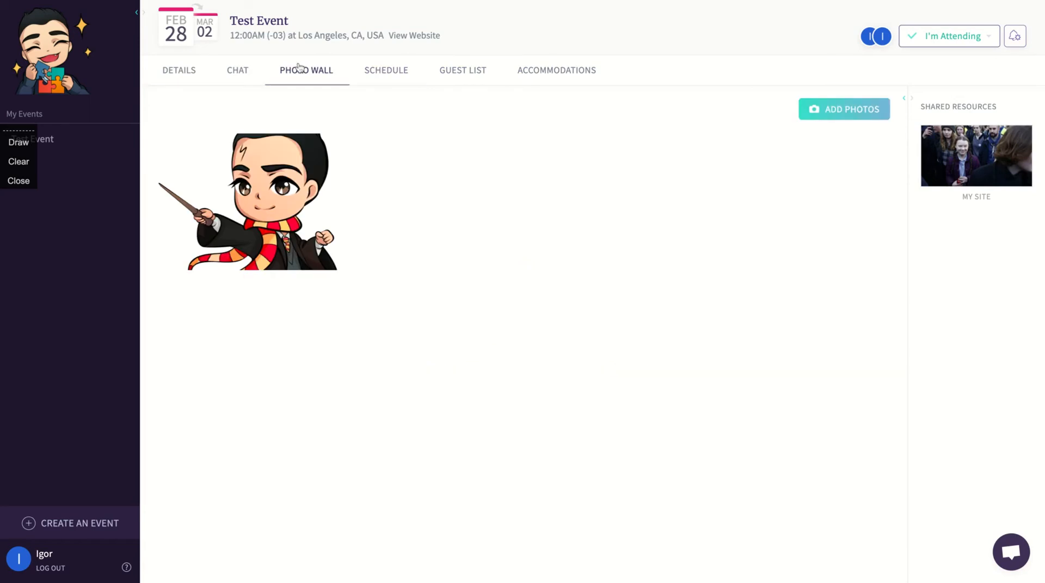